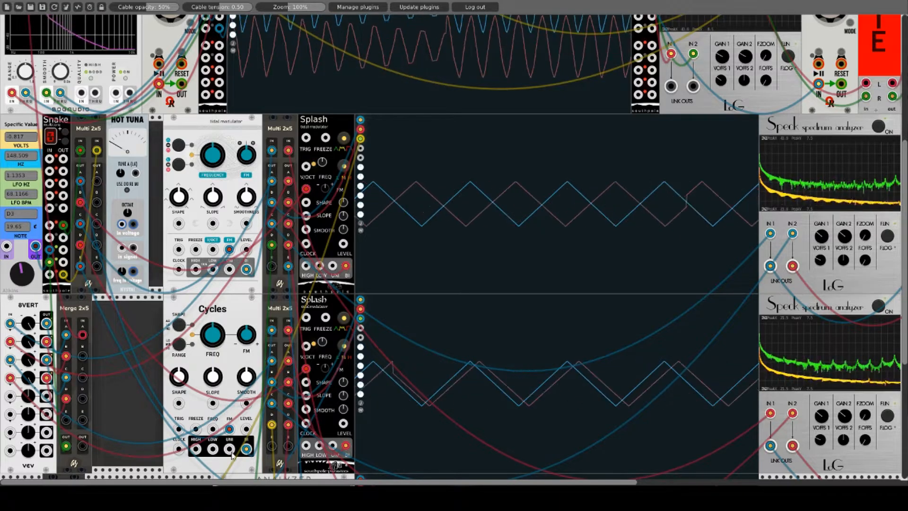
- Move the upper Splash's scope cable from the BI output to UNI, and return it to BI
{"action": "mouse_move", "coordinate": [219, 482]}
{"action": "left_mouse_down"}
{"action": "mouse_move", "coordinate": [319, 483]}
{"action": "mouse_move", "coordinate": [218, 483]}
{"action": "left_mouse_up"}
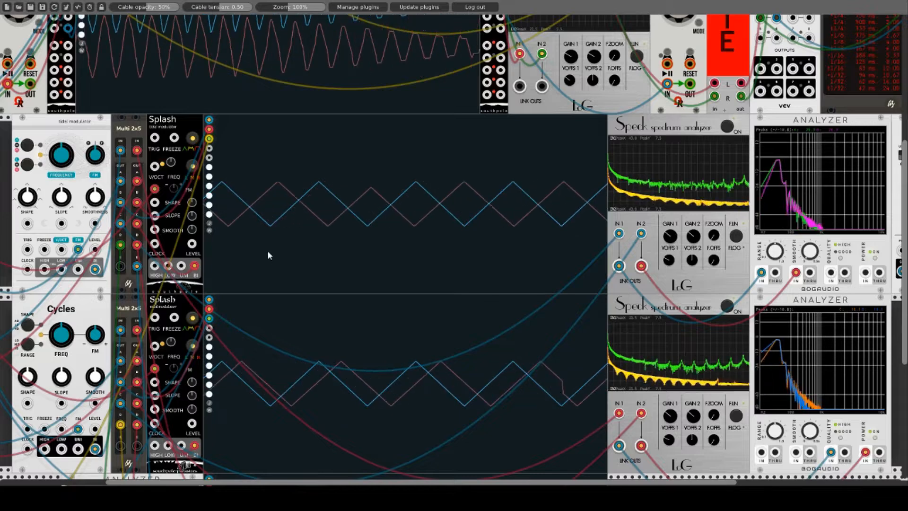
{"action": "left_click_drag", "start_coordinate": [194, 266], "coordinate": [181, 266]}
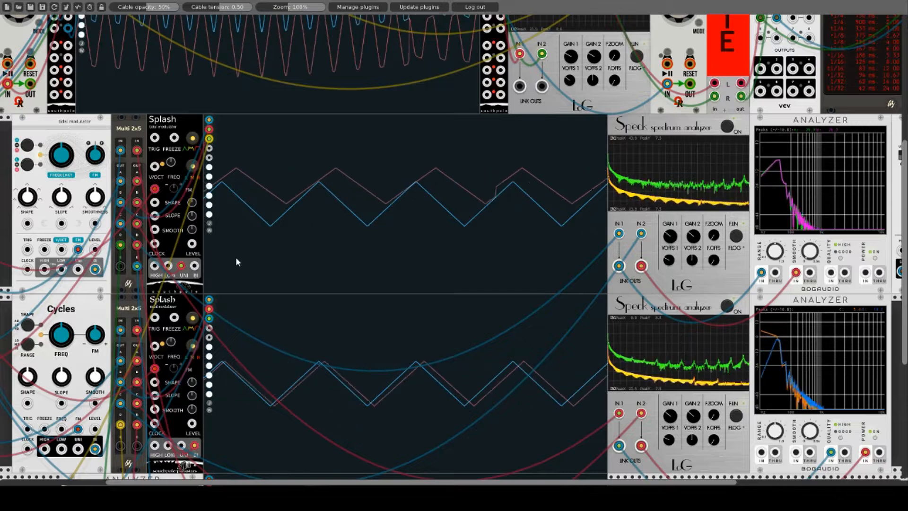
{"action": "left_click", "coordinate": [192, 266]}
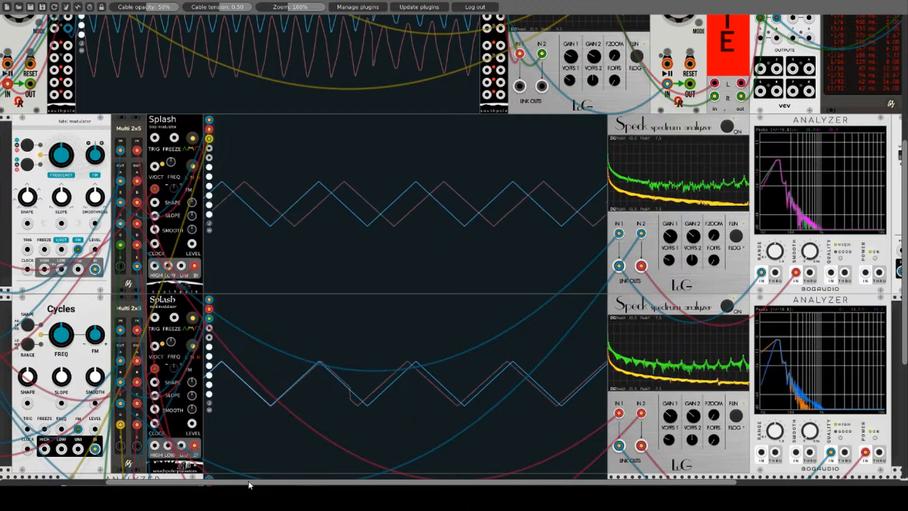
- Patch the LFO signal from the Snake multicore into the upper Splash's LEVEL input and check the scopes
{"action": "left_click_drag", "start_coordinate": [250, 483], "coordinate": [376, 483]}
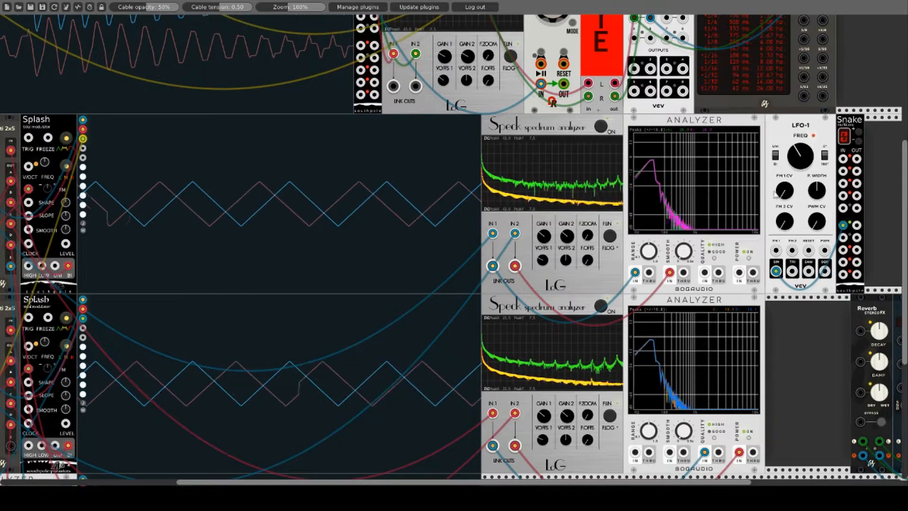
{"action": "left_click_drag", "start_coordinate": [570, 483], "coordinate": [456, 483]}
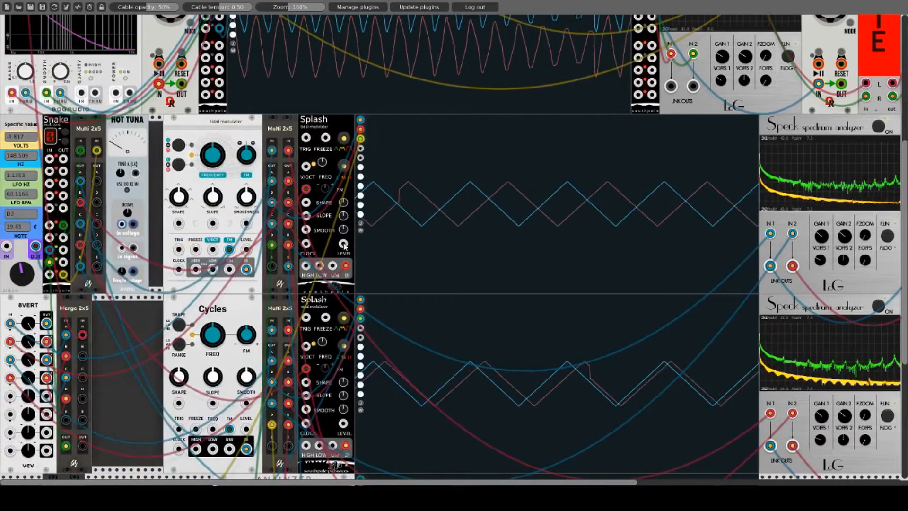
{"action": "mouse_move", "coordinate": [343, 244]}
{"action": "left_mouse_down"}
{"action": "mouse_move", "coordinate": [256, 303]}
{"action": "mouse_move", "coordinate": [97, 244]}
{"action": "left_mouse_up"}
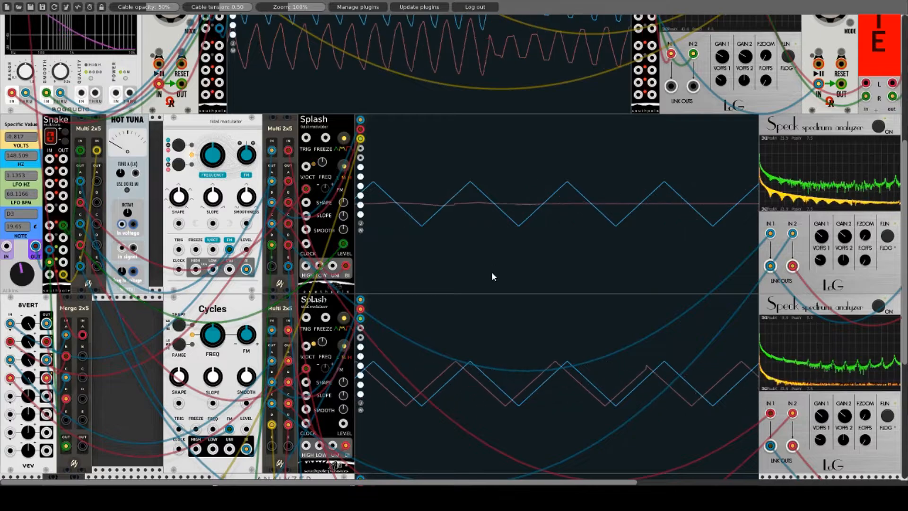
{"action": "scroll", "coordinate": [492, 271], "scroll_direction": "down", "scroll_amount": 5}
{"action": "scroll", "coordinate": [492, 271], "scroll_direction": "down", "scroll_amount": 1}
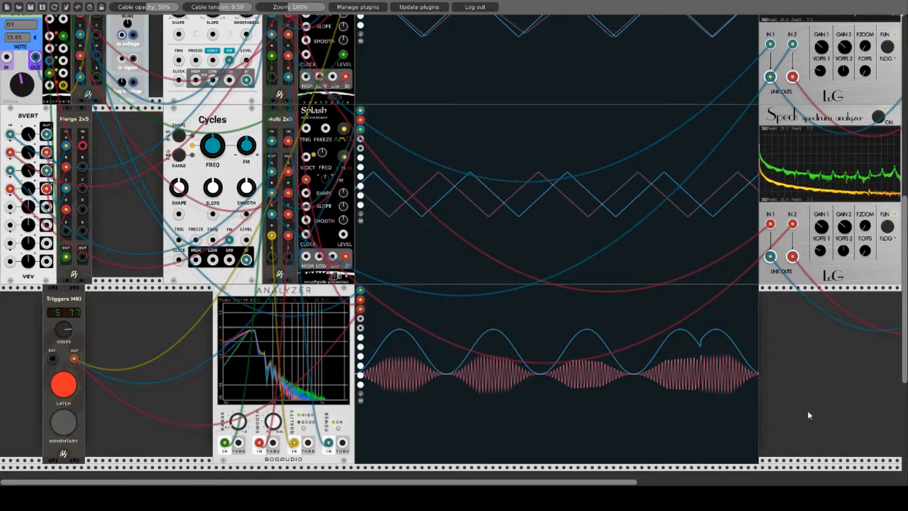
{"action": "scroll", "coordinate": [853, 410], "scroll_direction": "up", "scroll_amount": 5}
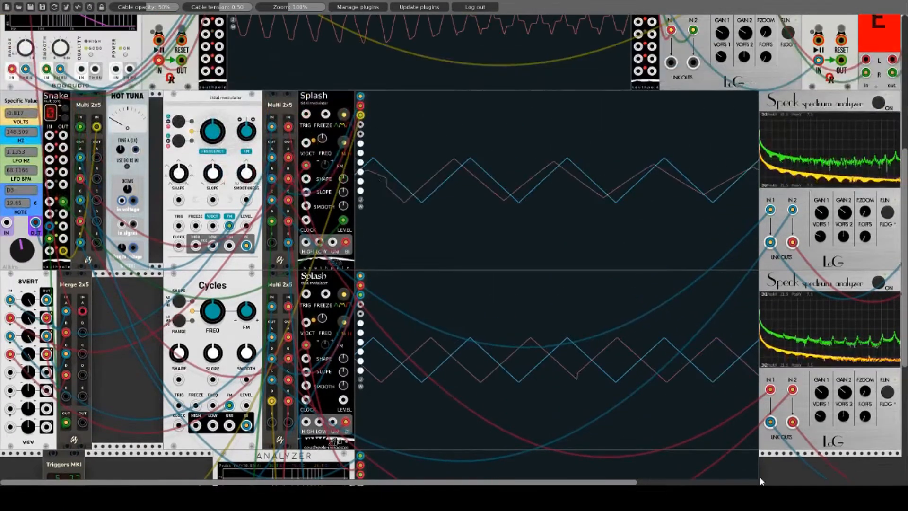
- Switch LFO-1 to bipolar and move the upper Splash's output cable from BI to UNI
{"action": "scroll", "coordinate": [833, 426], "scroll_direction": "right", "scroll_amount": 5}
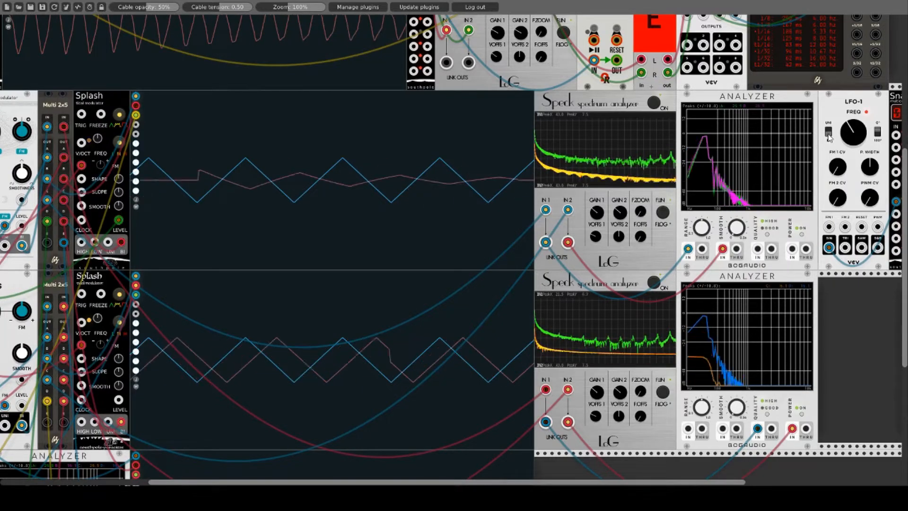
{"action": "left_click_drag", "start_coordinate": [120, 243], "coordinate": [108, 243]}
{"action": "scroll", "coordinate": [295, 412], "scroll_direction": "down", "scroll_amount": 4}
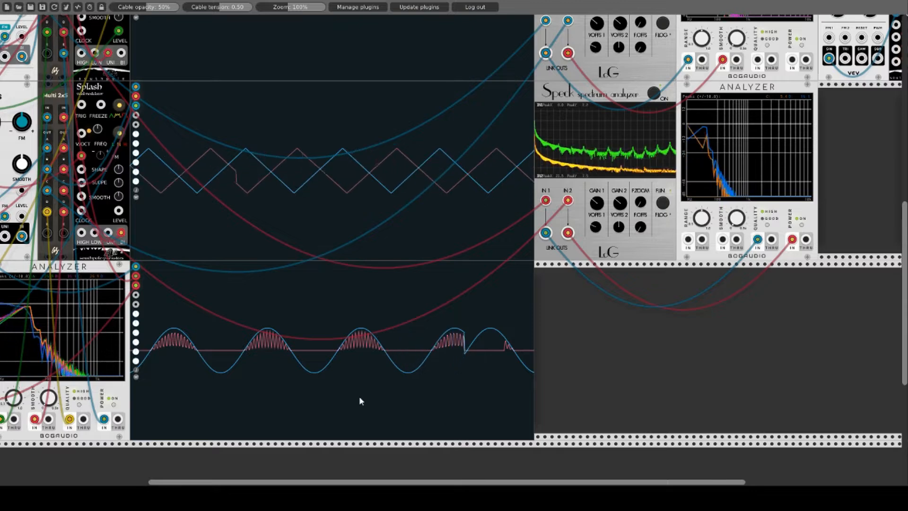
{"action": "left_click_drag", "start_coordinate": [336, 483], "coordinate": [185, 484]}
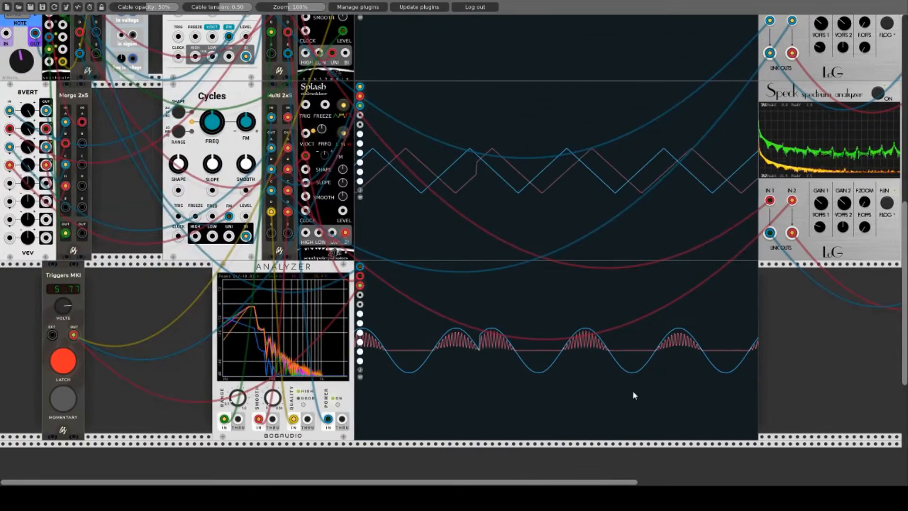
{"action": "scroll", "coordinate": [580, 400], "scroll_direction": "up", "scroll_amount": 3}
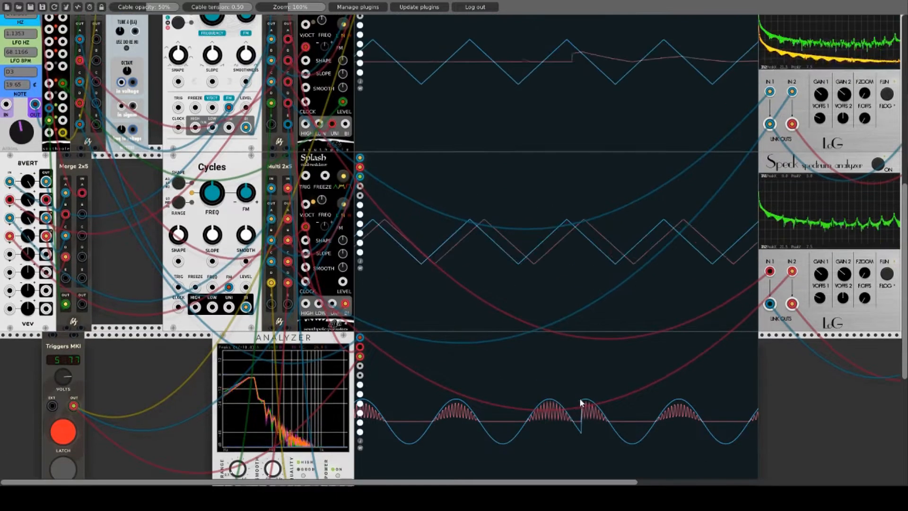
{"action": "scroll", "coordinate": [579, 398], "scroll_direction": "up", "scroll_amount": 5}
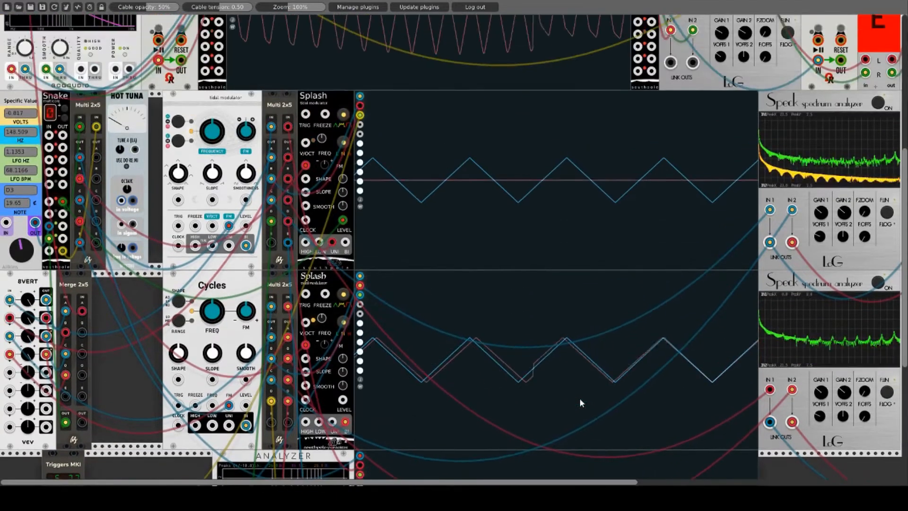
{"action": "scroll", "coordinate": [580, 403], "scroll_direction": "up", "scroll_amount": 1}
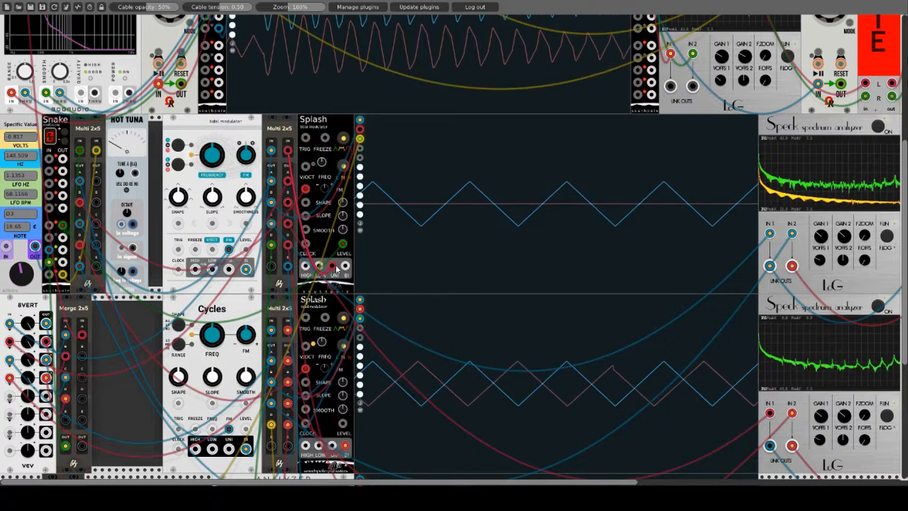
- Return the upper Splash's output cable to BI and unplug the cable from its LEVEL input
{"action": "left_click_drag", "start_coordinate": [333, 268], "coordinate": [346, 268]}
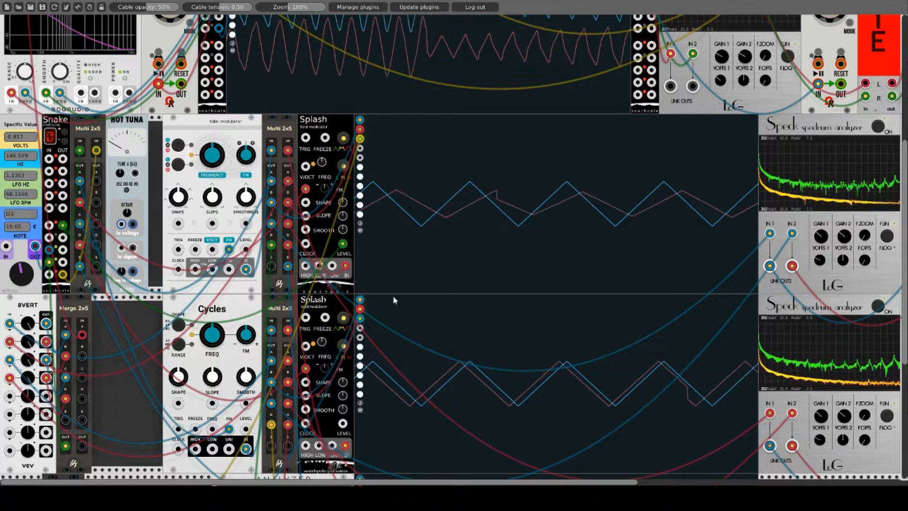
{"action": "left_click_drag", "start_coordinate": [343, 244], "coordinate": [343, 248]}
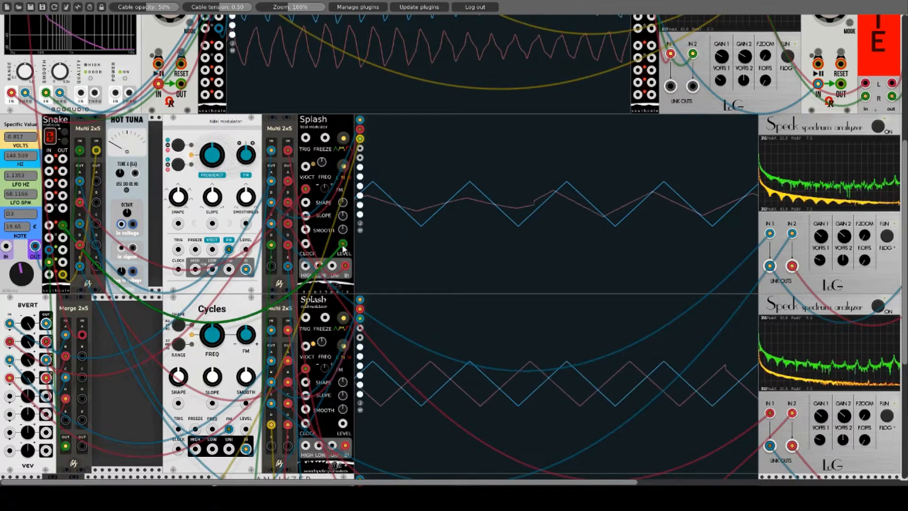
{"action": "left_click_drag", "start_coordinate": [343, 248], "coordinate": [307, 289]}
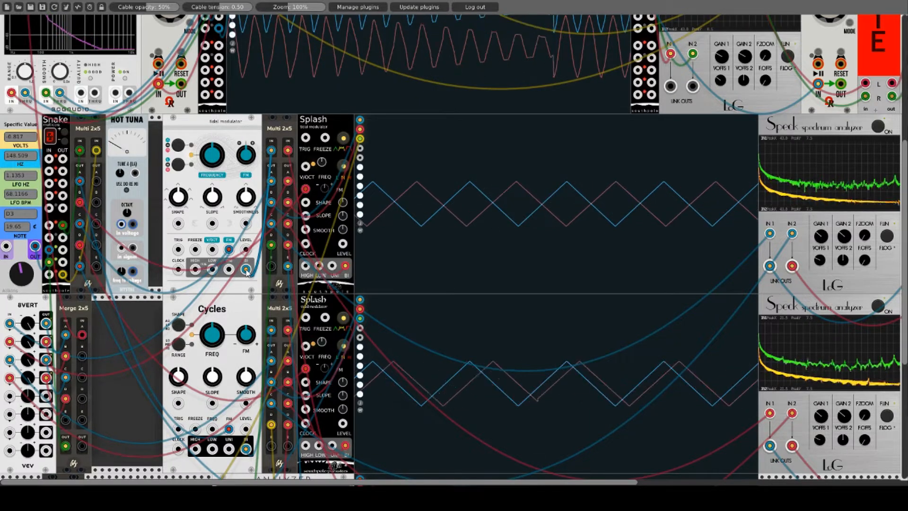
- Try the Tidal Modulator's HIGH and LOW outputs as the upper Splash's V/OCT source, and restore the BI patching
{"action": "left_click_drag", "start_coordinate": [246, 269], "coordinate": [195, 270]}
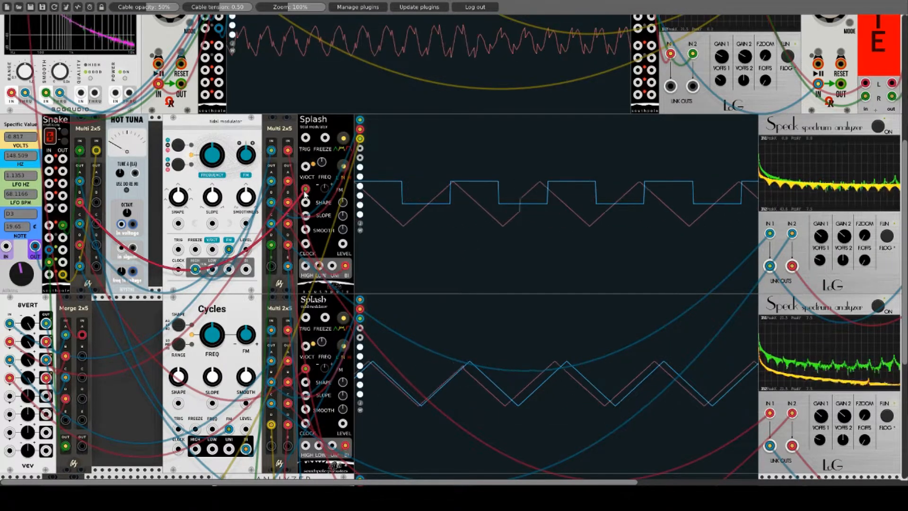
{"action": "left_click_drag", "start_coordinate": [307, 167], "coordinate": [212, 269]}
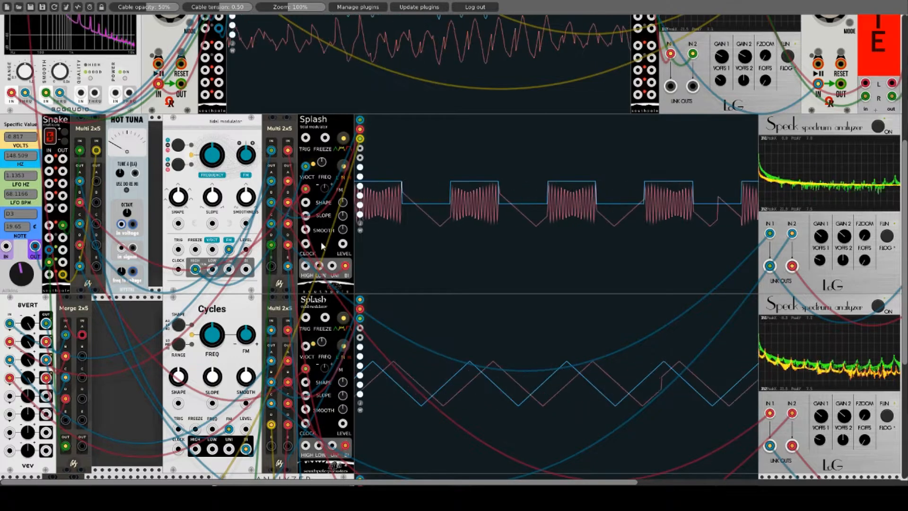
{"action": "left_click_drag", "start_coordinate": [195, 270], "coordinate": [213, 274]}
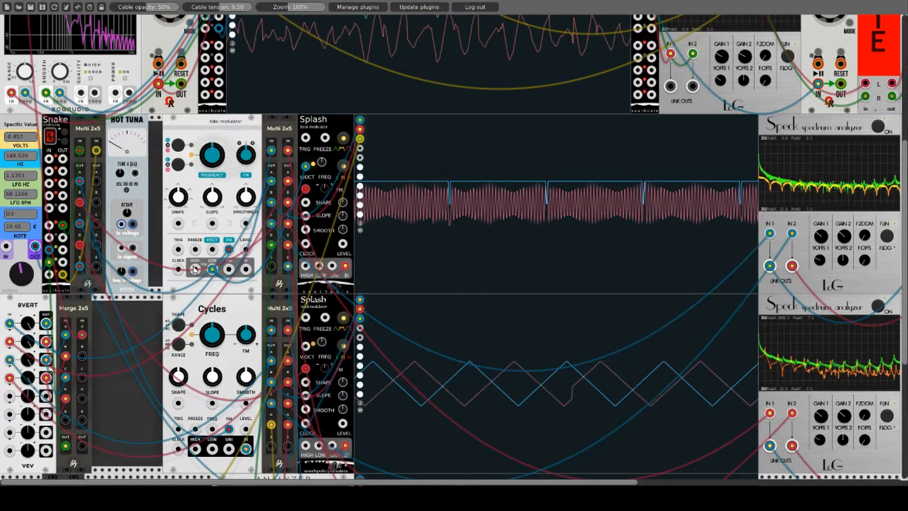
{"action": "left_click_drag", "start_coordinate": [194, 269], "coordinate": [343, 244]}
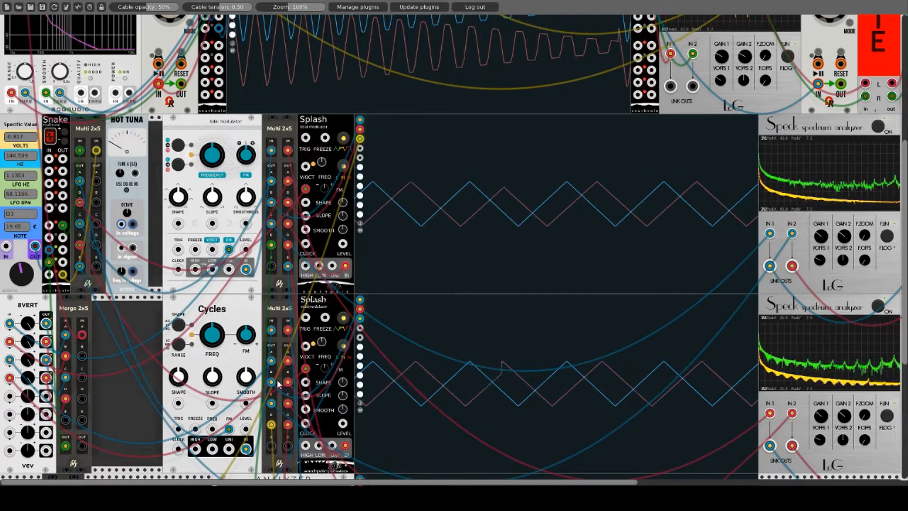
- Try the Snake multicore's LFO signal on the Tidal Modulator's TRIG and CLOCK inputs, and cycle the module's mode
{"action": "left_click_drag", "start_coordinate": [180, 251], "coordinate": [66, 223]}
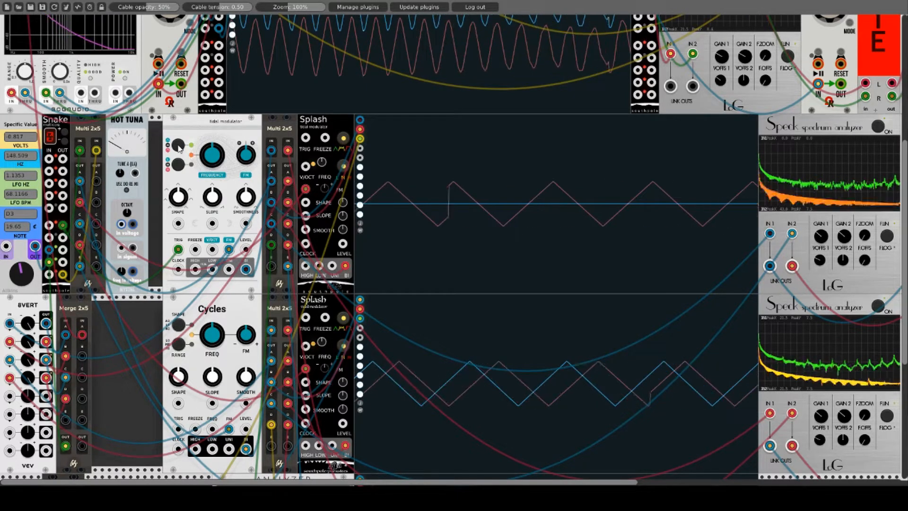
{"action": "left_click_drag", "start_coordinate": [179, 249], "coordinate": [178, 269]}
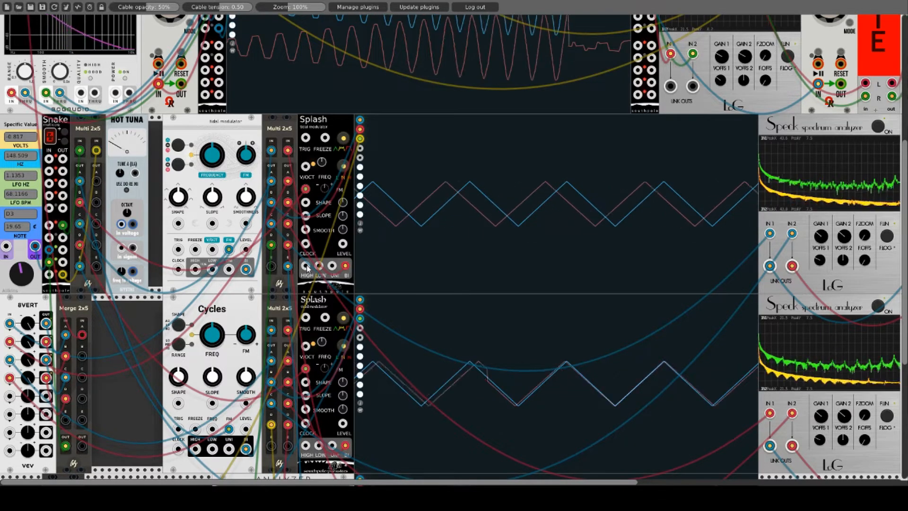
{"action": "left_click_drag", "start_coordinate": [248, 250], "coordinate": [249, 251]}
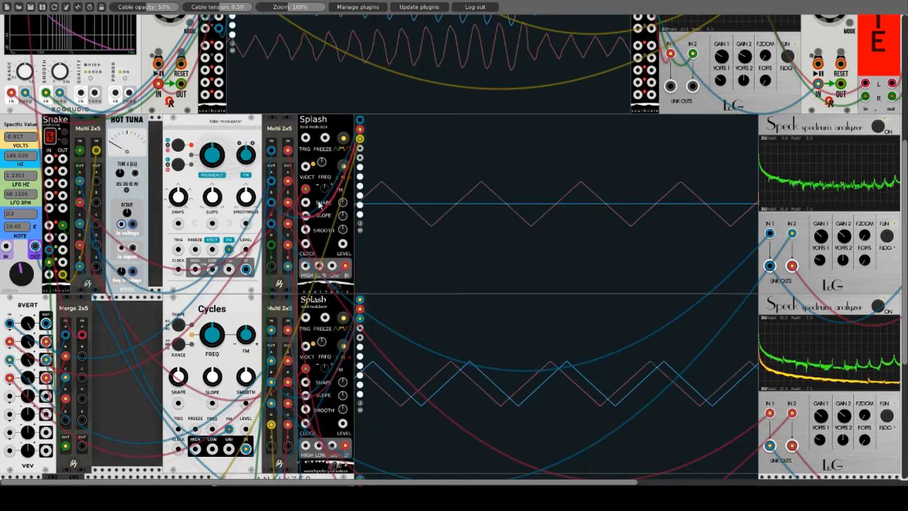
{"action": "left_click", "coordinate": [177, 148]}
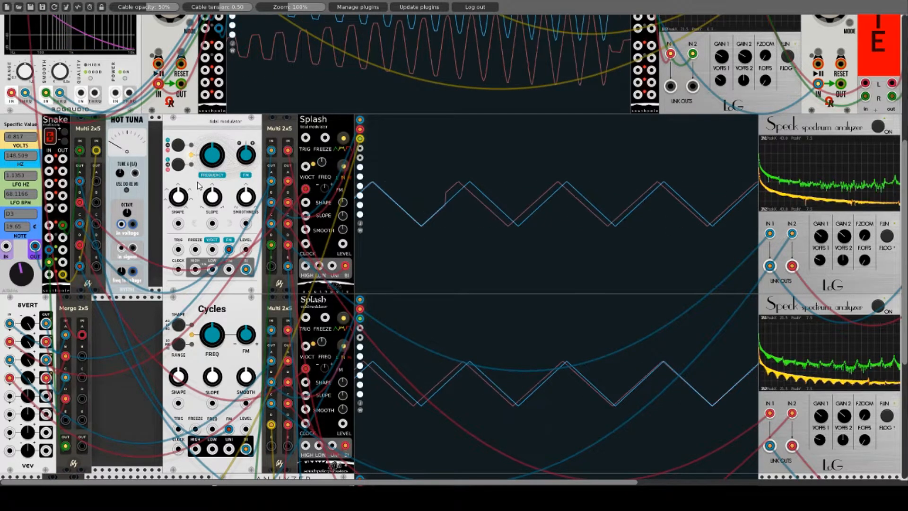
- Initialize the Tidal Modulator, the upper Splash, Cycles and the lower Splash modules
{"action": "right_click", "coordinate": [223, 125]}
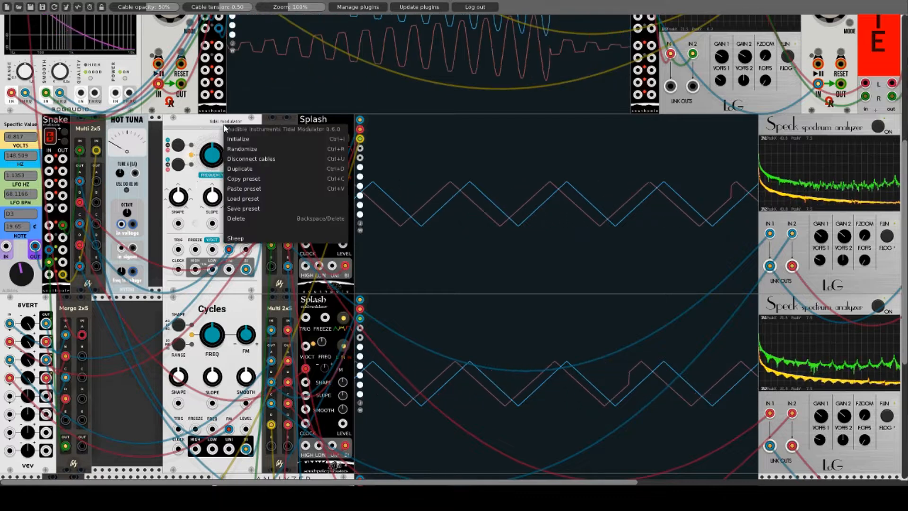
{"action": "left_click", "coordinate": [229, 140]}
{"action": "right_click", "coordinate": [315, 119]}
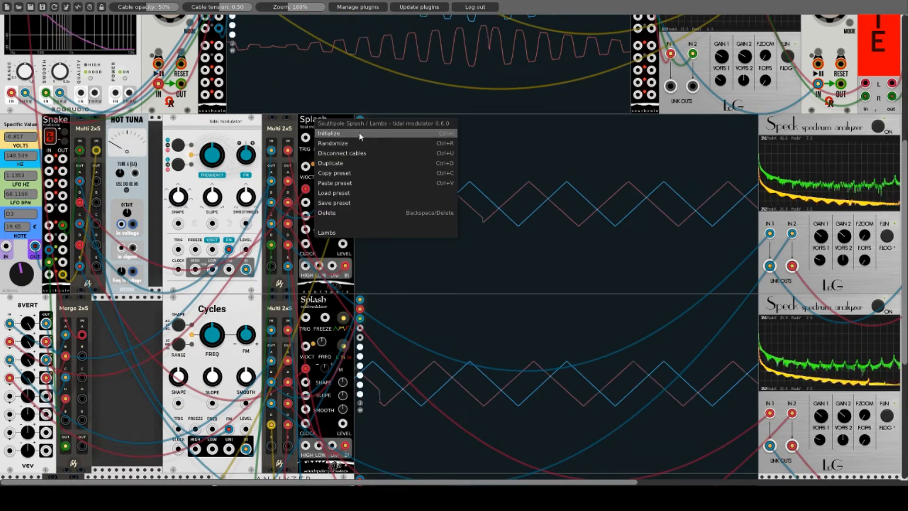
{"action": "left_click", "coordinate": [340, 131]}
{"action": "right_click", "coordinate": [235, 249]}
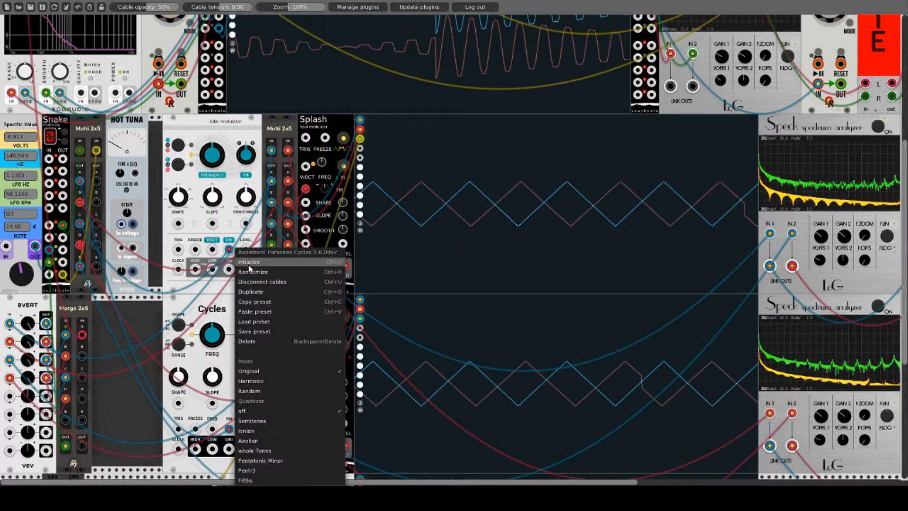
{"action": "left_click", "coordinate": [249, 265]}
{"action": "right_click", "coordinate": [322, 302]}
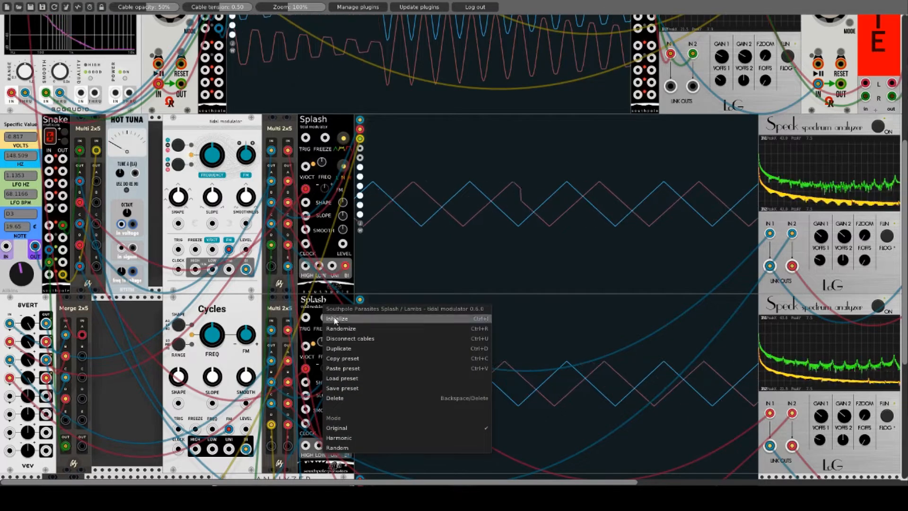
{"action": "left_click", "coordinate": [328, 314]}
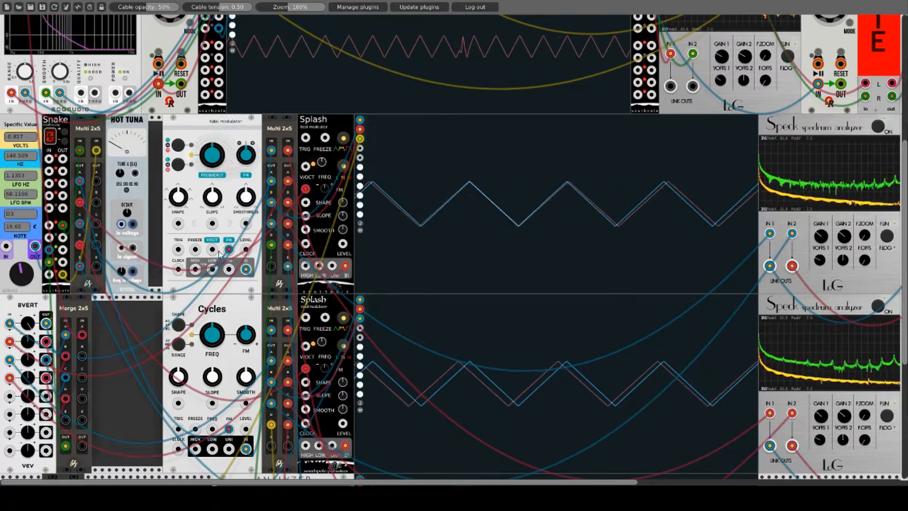
- Try patching a cable into the Tidal Modulator's V/OCT input
{"action": "left_click_drag", "start_coordinate": [212, 270], "coordinate": [213, 251]}
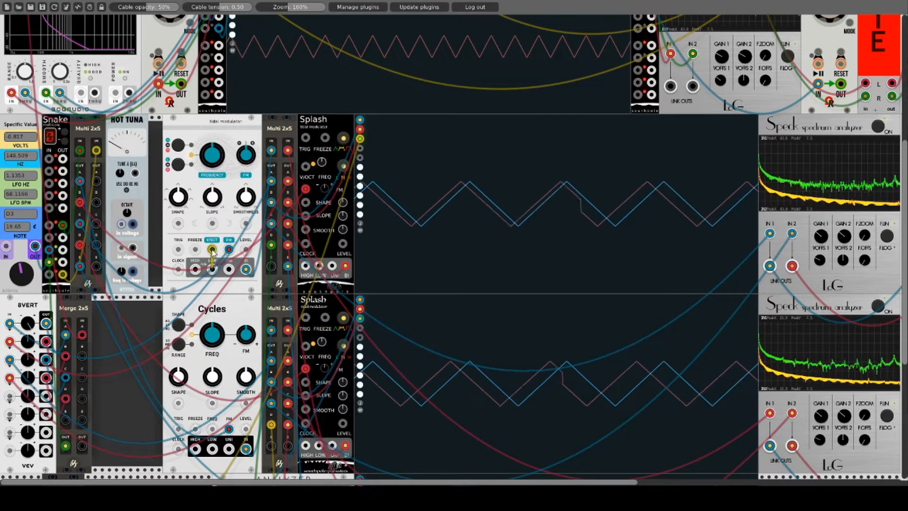
{"action": "left_click_drag", "start_coordinate": [64, 226], "coordinate": [65, 226]}
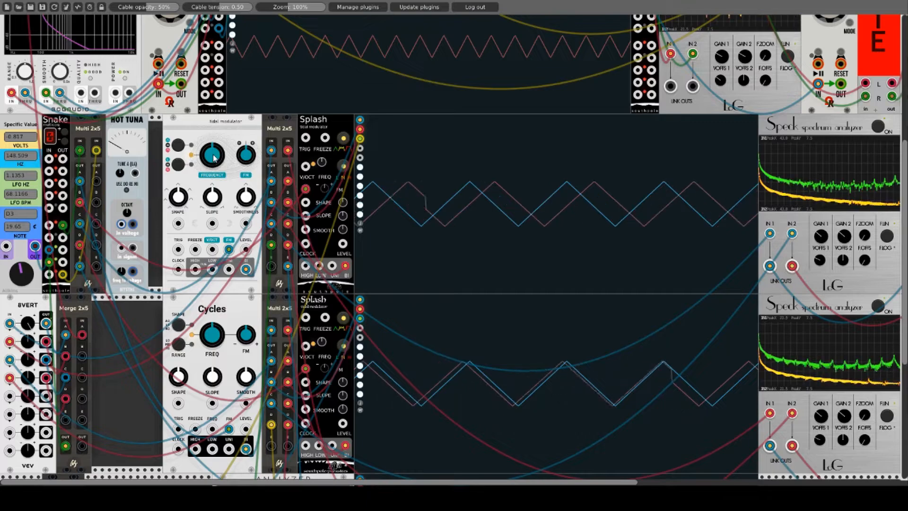
- Adjust the second channel of the 8VERT and raise the Tidal Modulator's frequency to audio rate
{"action": "scroll", "coordinate": [151, 78], "scroll_direction": "up", "scroll_amount": 4}
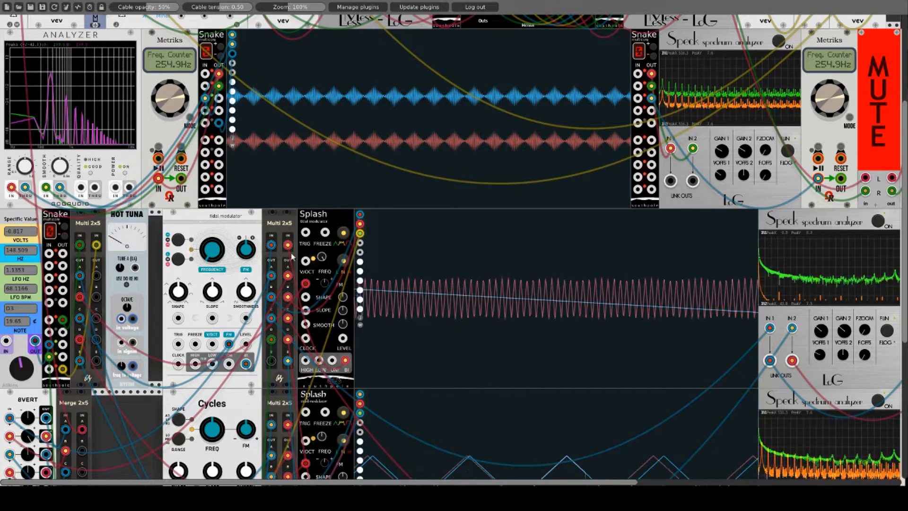
{"action": "left_click_drag", "start_coordinate": [29, 436], "coordinate": [29, 450]}
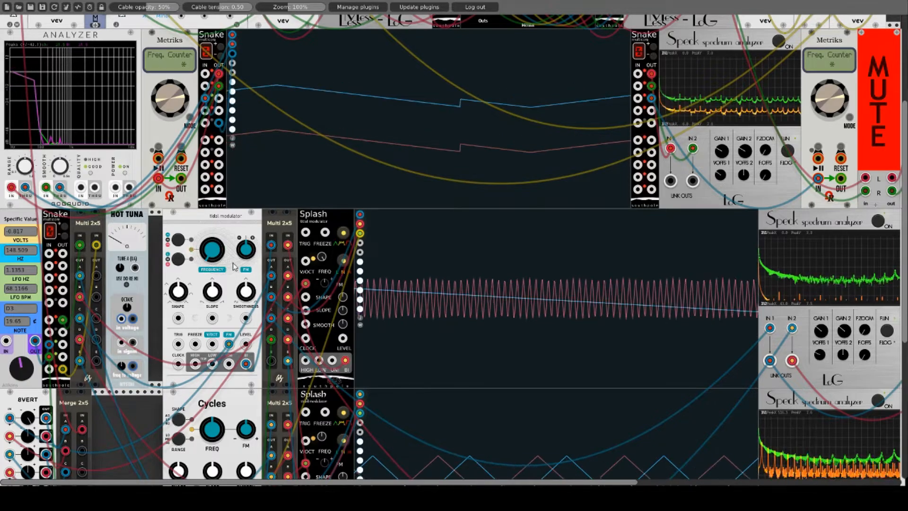
{"action": "left_click_drag", "start_coordinate": [214, 251], "coordinate": [214, 189]}
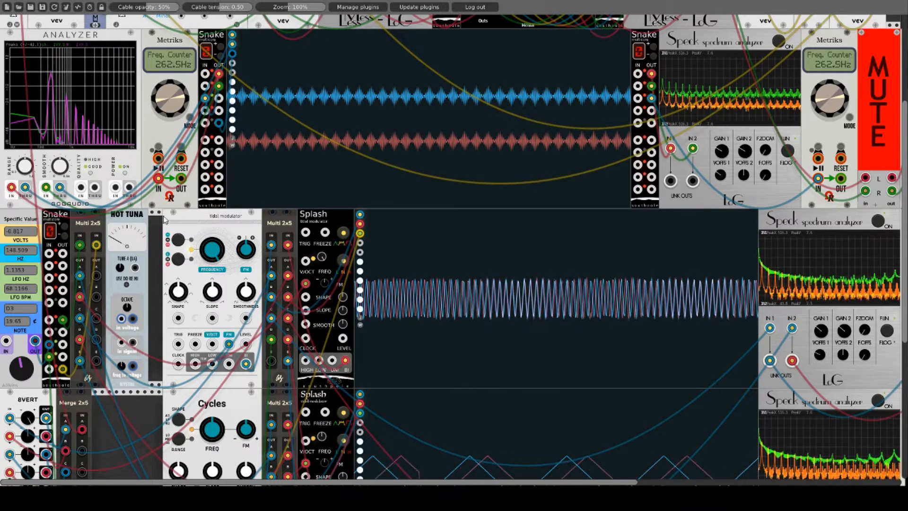
- Reset the Tidal Modulator's frequency to its default and try raising its FM amount
{"action": "right_click", "coordinate": [214, 252]}
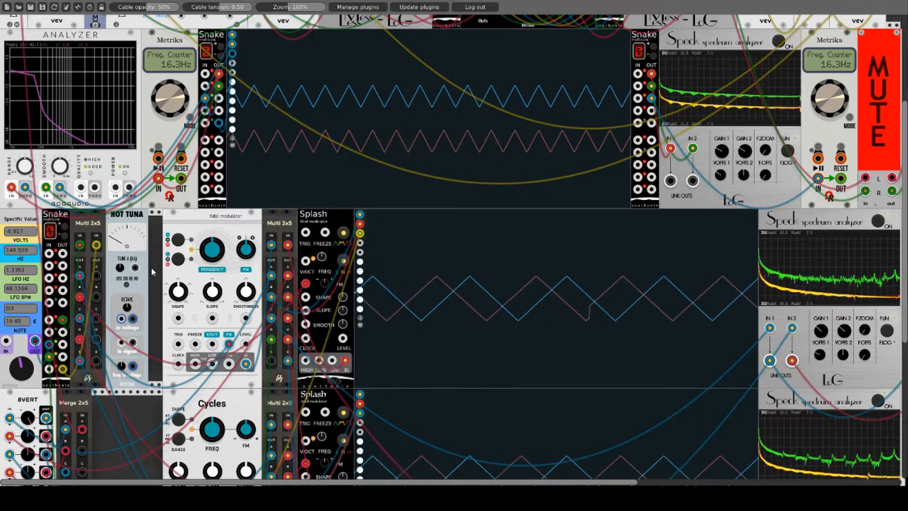
{"action": "scroll", "coordinate": [151, 267], "scroll_direction": "down", "scroll_amount": 4}
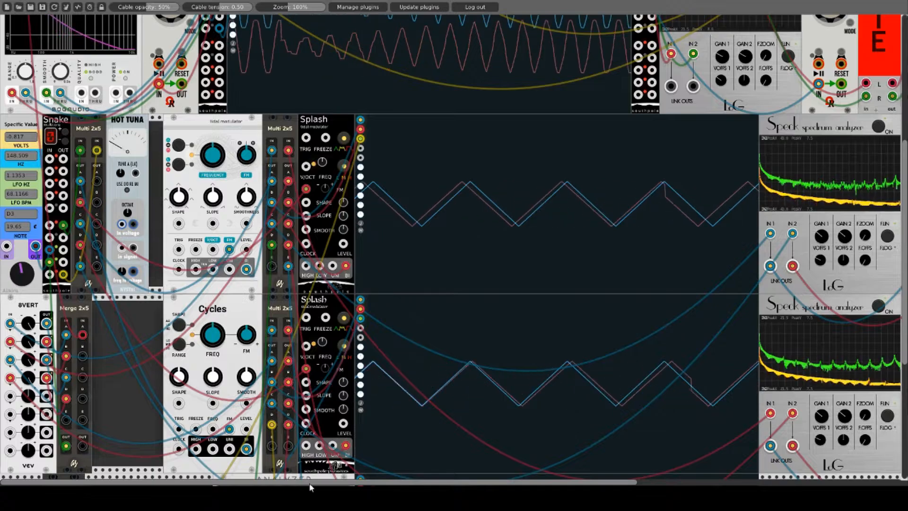
{"action": "left_click_drag", "start_coordinate": [310, 483], "coordinate": [468, 483]}
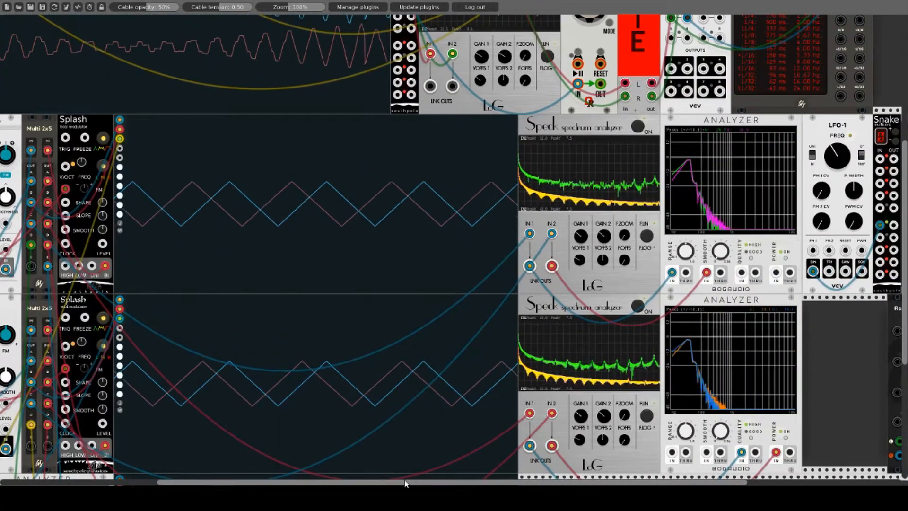
{"action": "left_click_drag", "start_coordinate": [469, 482], "coordinate": [413, 483]}
{"action": "left_click_drag", "start_coordinate": [91, 155], "coordinate": [92, 114]}
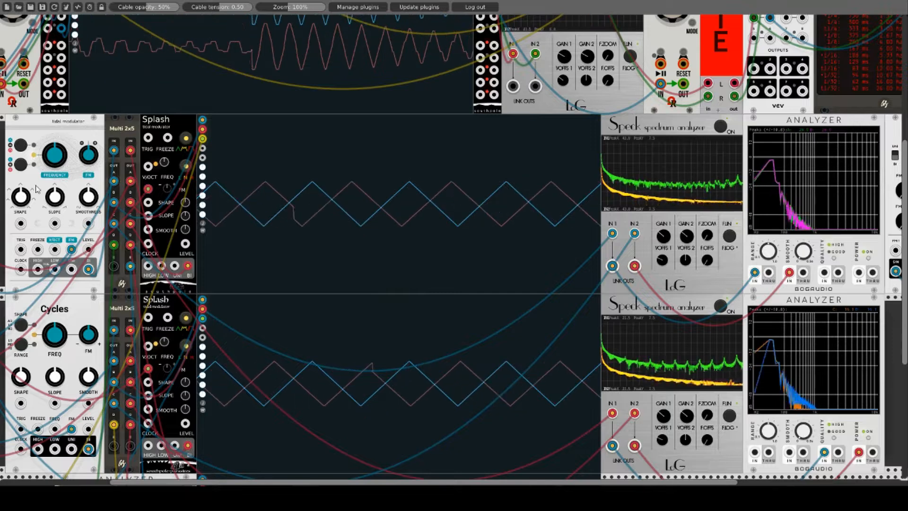
- Raise the SHAPE setting slightly on the Tidal Modulator, Cycles and both Splash modules
{"action": "left_click_drag", "start_coordinate": [23, 195], "coordinate": [22, 186]}
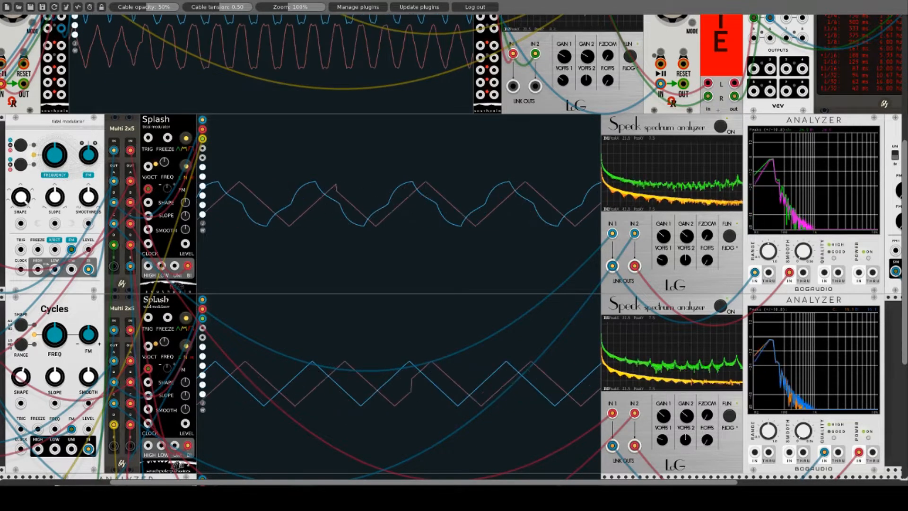
{"action": "left_click_drag", "start_coordinate": [21, 377], "coordinate": [21, 360]}
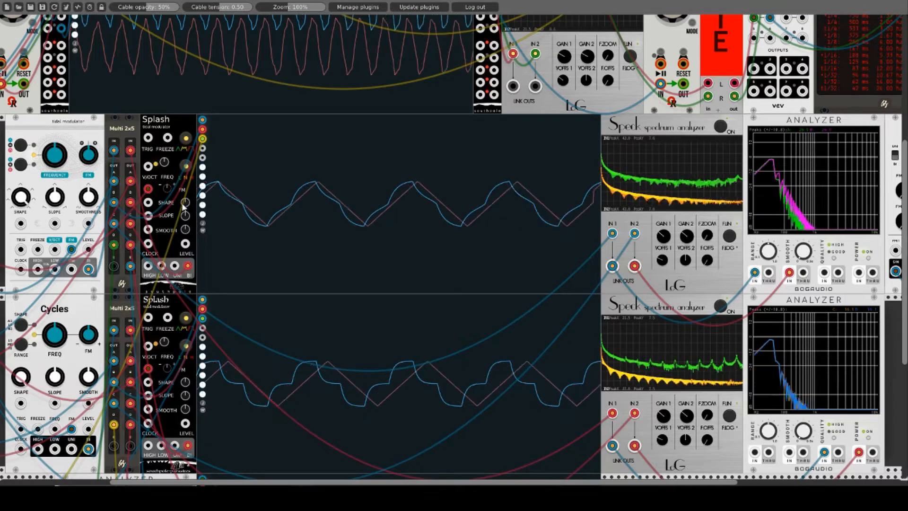
{"action": "left_click_drag", "start_coordinate": [185, 202], "coordinate": [185, 182]}
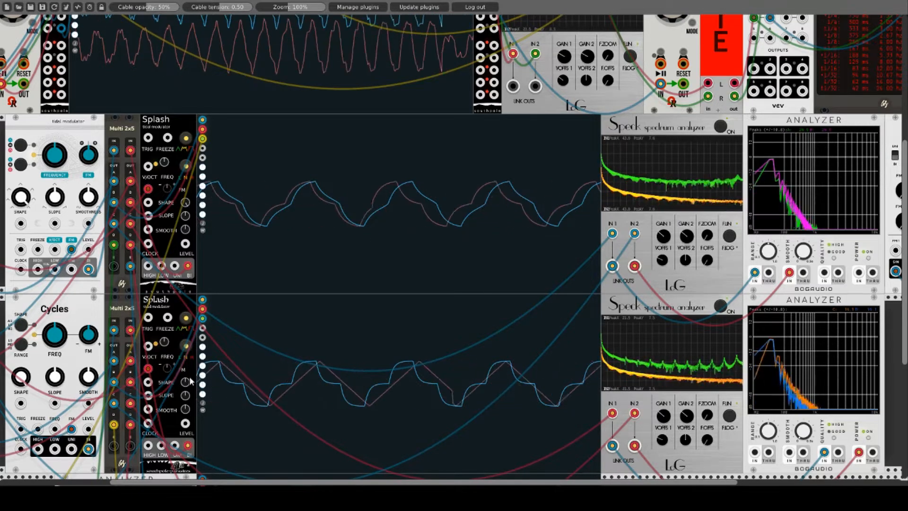
{"action": "left_click_drag", "start_coordinate": [188, 382], "coordinate": [188, 366]}
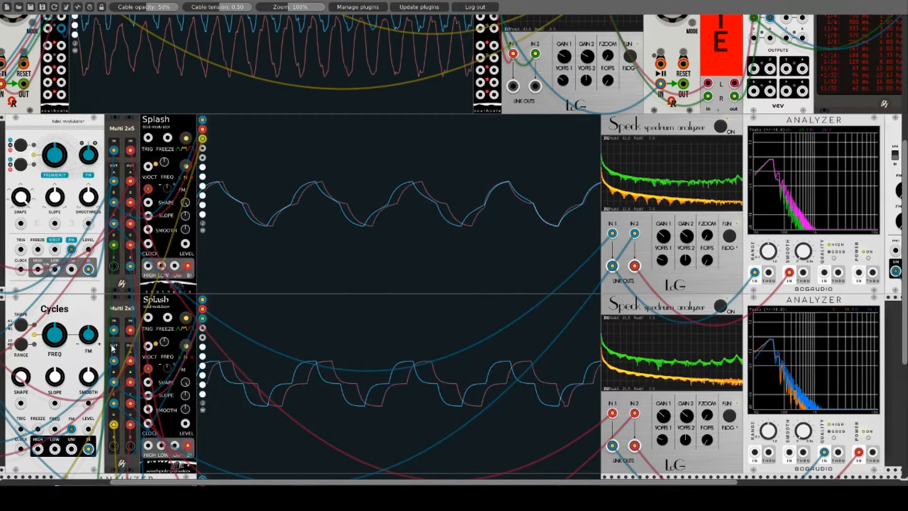
- Return the SHAPE setting of Cycles, both Splash modules and the Tidal Modulator to its default
{"action": "left_click_drag", "start_coordinate": [24, 384], "coordinate": [24, 494]}
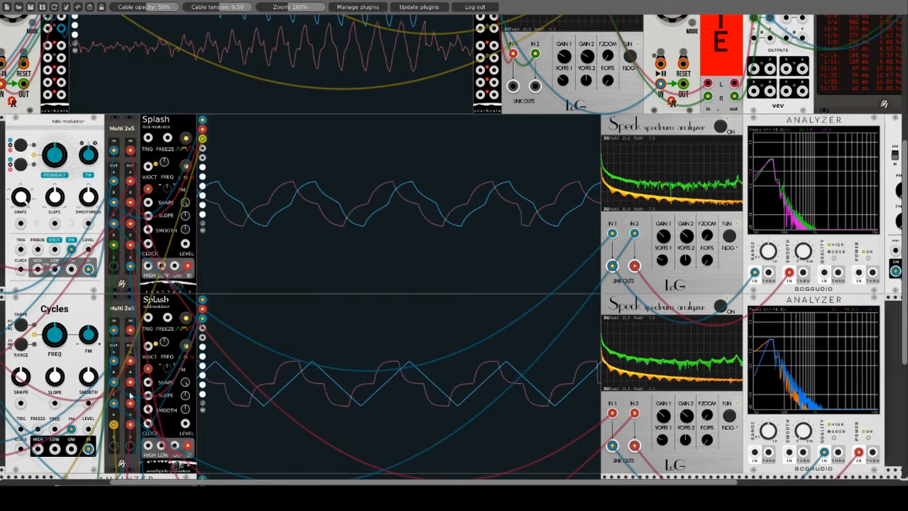
{"action": "right_click", "coordinate": [186, 383]}
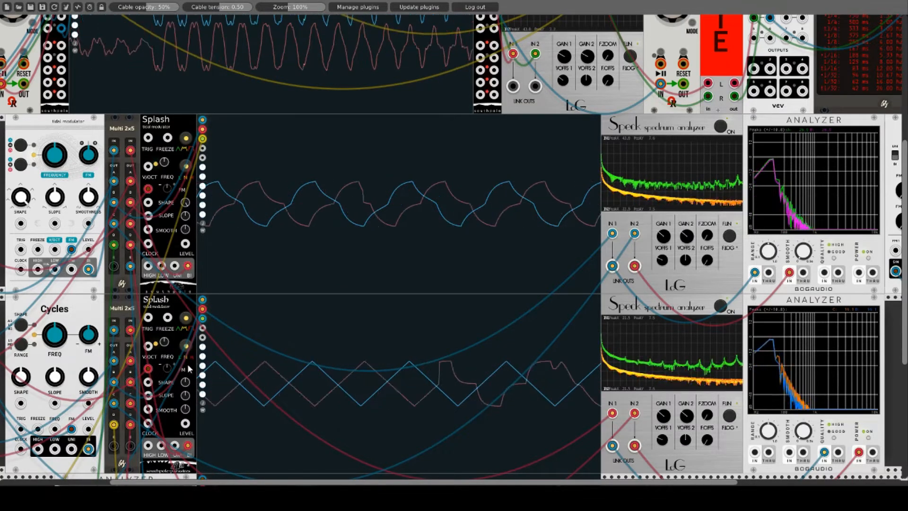
{"action": "right_click", "coordinate": [186, 203]}
{"action": "right_click", "coordinate": [21, 197]}
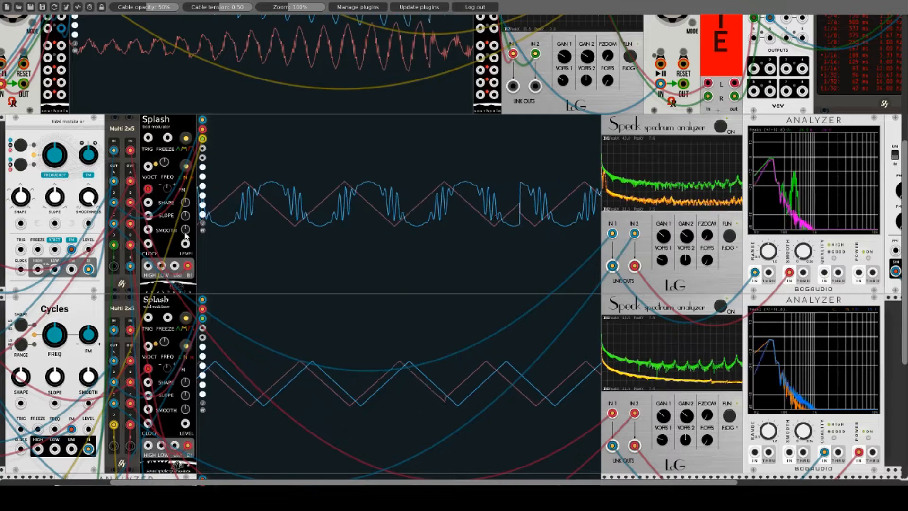
- Raise the smoothness on the upper Splash, Cycles and the lower Splash
{"action": "left_click_drag", "start_coordinate": [185, 230], "coordinate": [185, 182]}
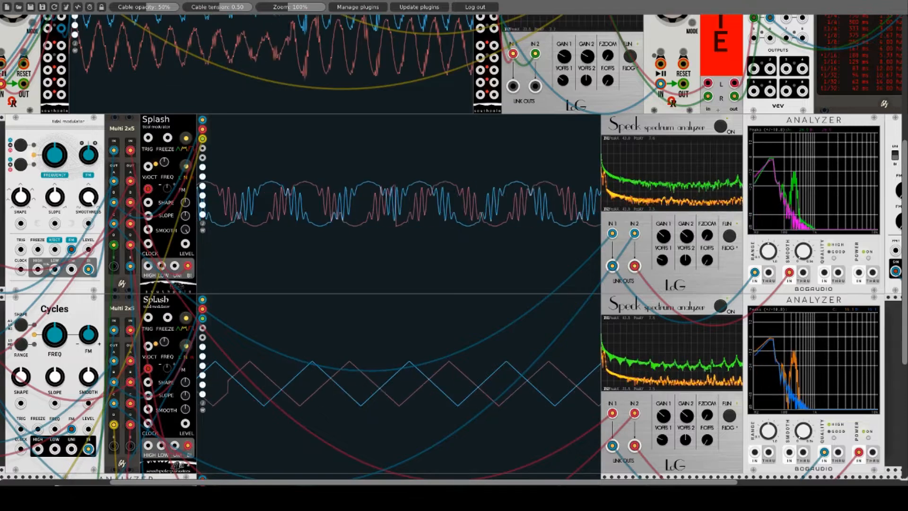
{"action": "left_click_drag", "start_coordinate": [87, 380], "coordinate": [87, 304]}
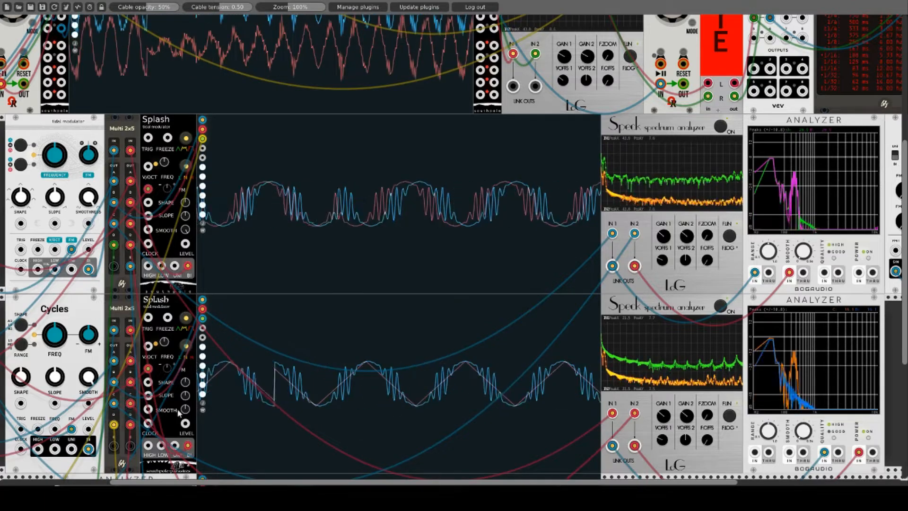
{"action": "left_click_drag", "start_coordinate": [185, 410], "coordinate": [185, 367]}
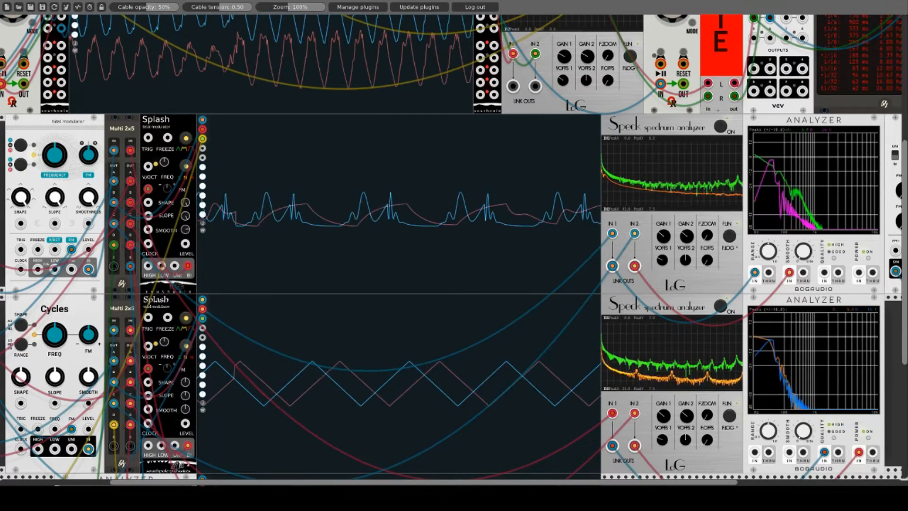
- Raise the SHAPE of Cycles and the SHAPE, SLOPE and SMOOTH settings of the lower Splash
{"action": "left_click_drag", "start_coordinate": [21, 377], "coordinate": [20, 331]}
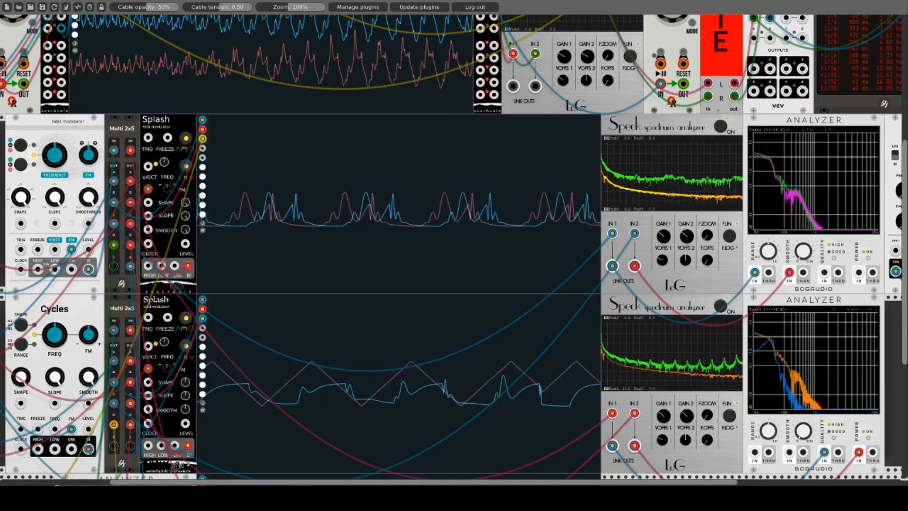
{"action": "left_click_drag", "start_coordinate": [185, 382], "coordinate": [185, 334]}
{"action": "left_click_drag", "start_coordinate": [185, 395], "coordinate": [184, 348]}
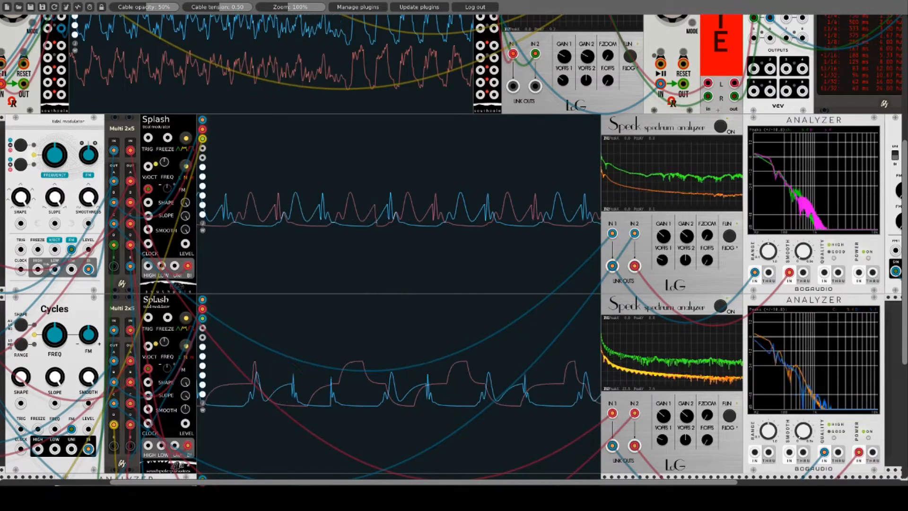
{"action": "left_click_drag", "start_coordinate": [184, 410], "coordinate": [185, 362]}
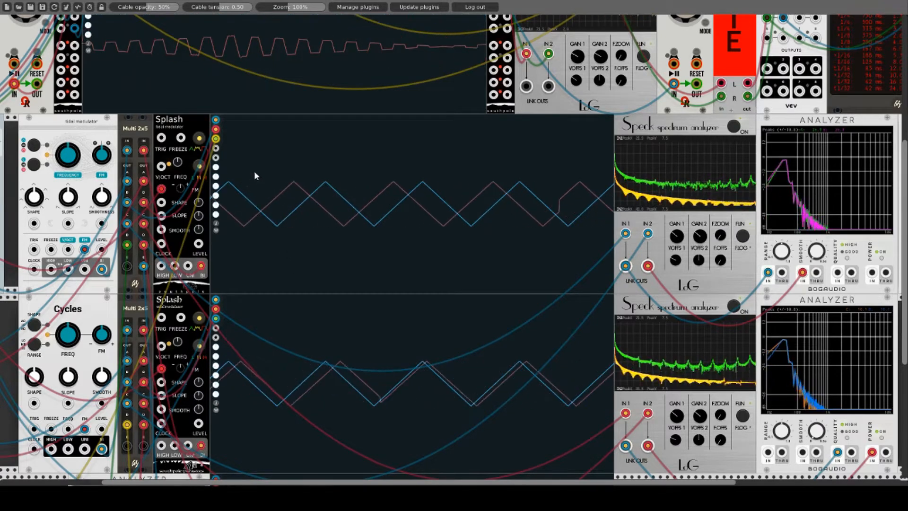
- Inspect the module options of the Tidal Modulator and the upper Splash for their Sheep and Lambs alternatives
{"action": "right_click", "coordinate": [58, 122]}
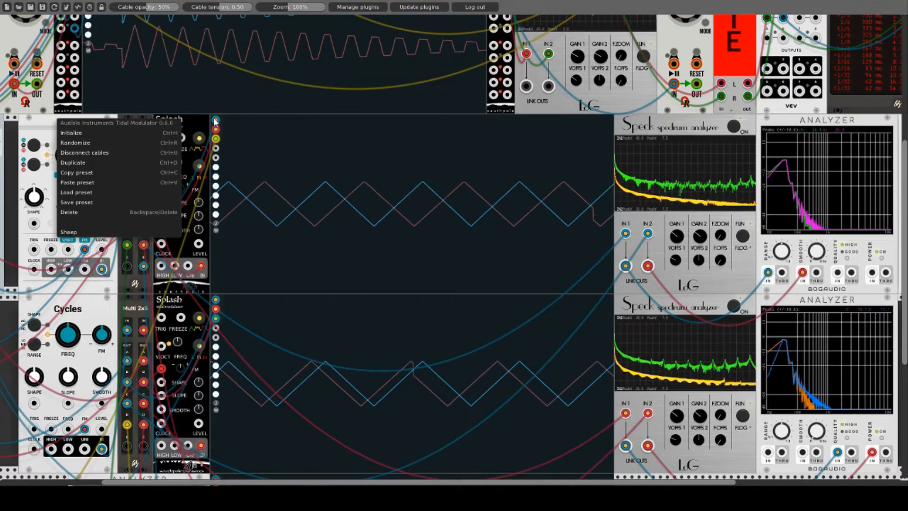
{"action": "left_click", "coordinate": [197, 120]}
{"action": "right_click", "coordinate": [186, 118]}
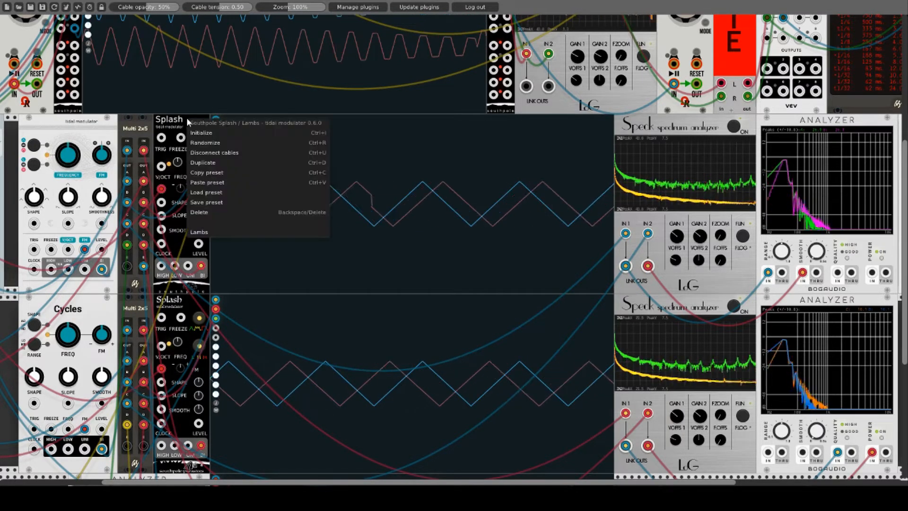
{"action": "left_click", "coordinate": [54, 127]}
{"action": "right_click", "coordinate": [54, 126]}
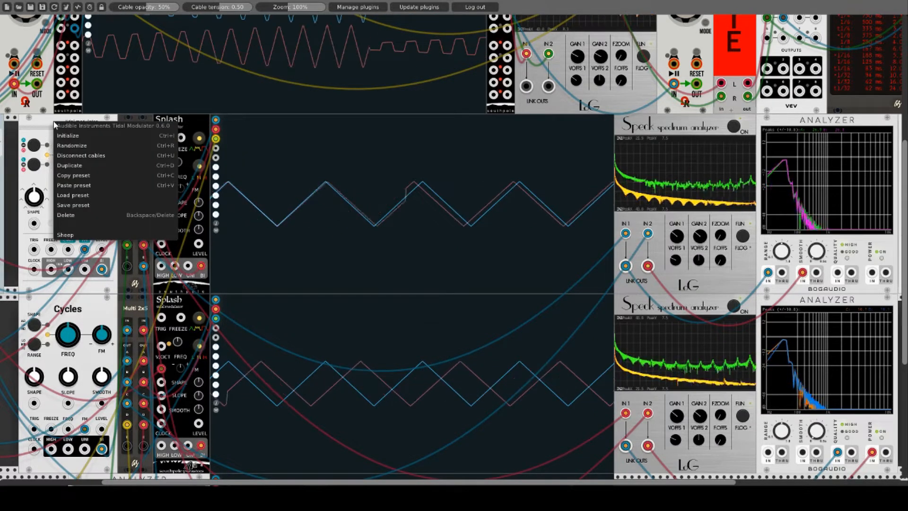
{"action": "left_click", "coordinate": [45, 125]}
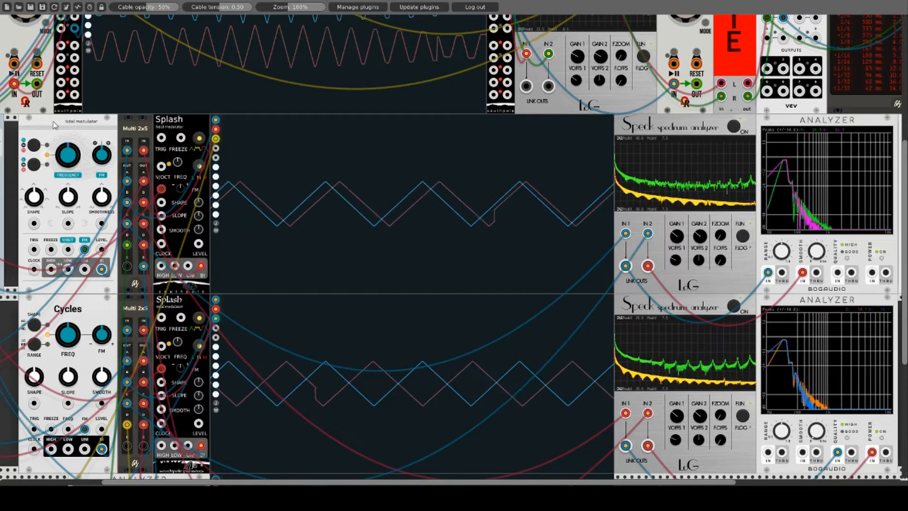
- Switch the Tidal Modulator to Sheep and the upper Splash to Lambs
{"action": "right_click", "coordinate": [55, 125]}
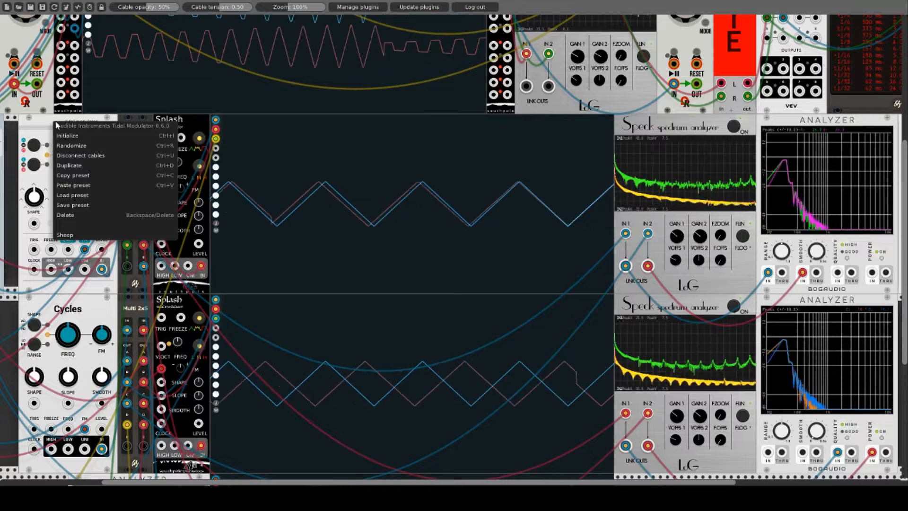
{"action": "left_click", "coordinate": [73, 235]}
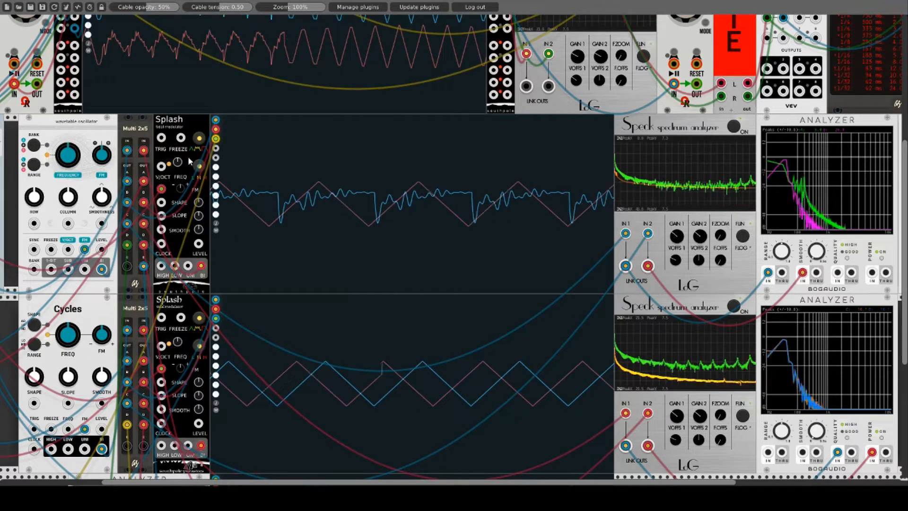
{"action": "right_click", "coordinate": [186, 121]}
{"action": "left_click", "coordinate": [216, 236]}
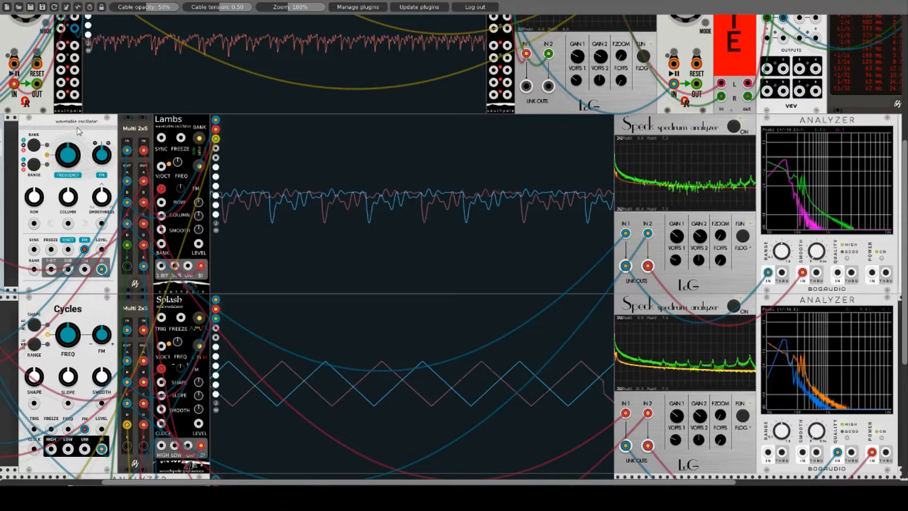
- Inspect the available modes of Cycles and the lower Splash without changing them
{"action": "right_click", "coordinate": [92, 299]}
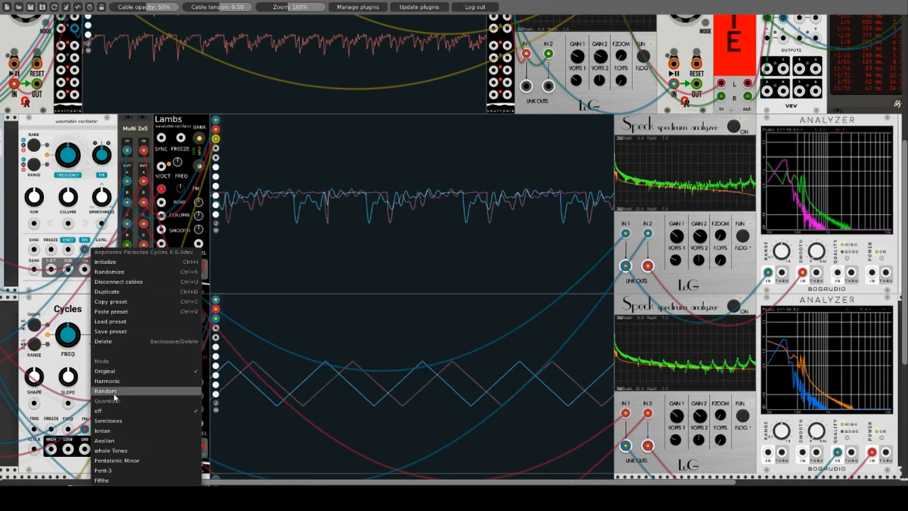
{"action": "left_click", "coordinate": [80, 309]}
{"action": "right_click", "coordinate": [172, 302]}
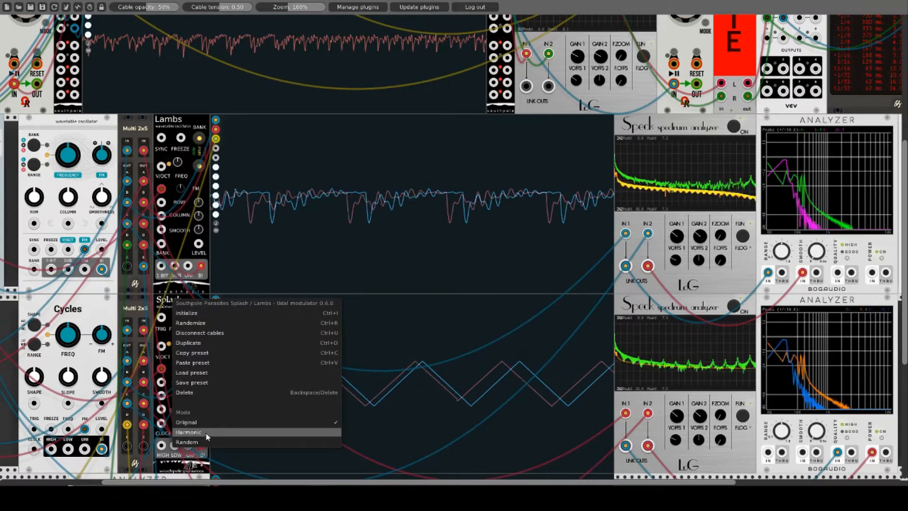
{"action": "left_click", "coordinate": [93, 310]}
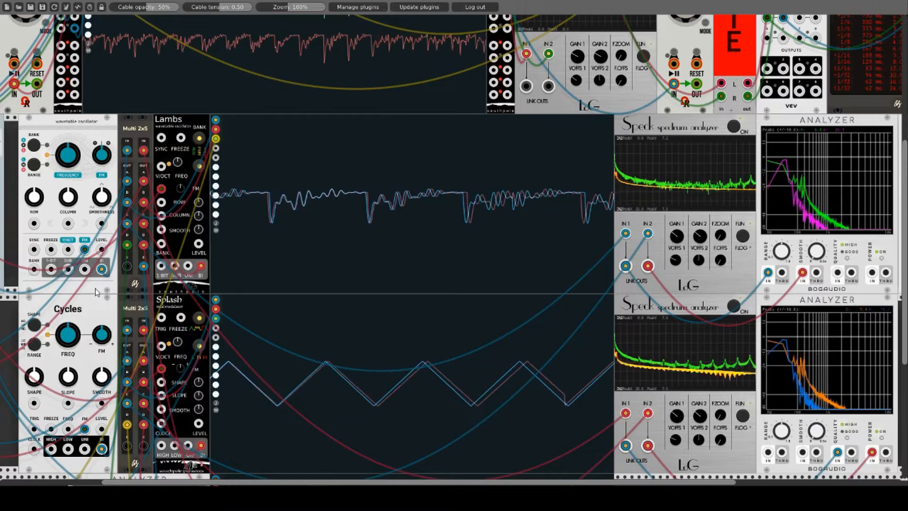
- Move the Sheep wavetable oscillator's output cable from BI to UNI, SUB and 1-BIT in turn
{"action": "left_click_drag", "start_coordinate": [102, 270], "coordinate": [86, 270]}
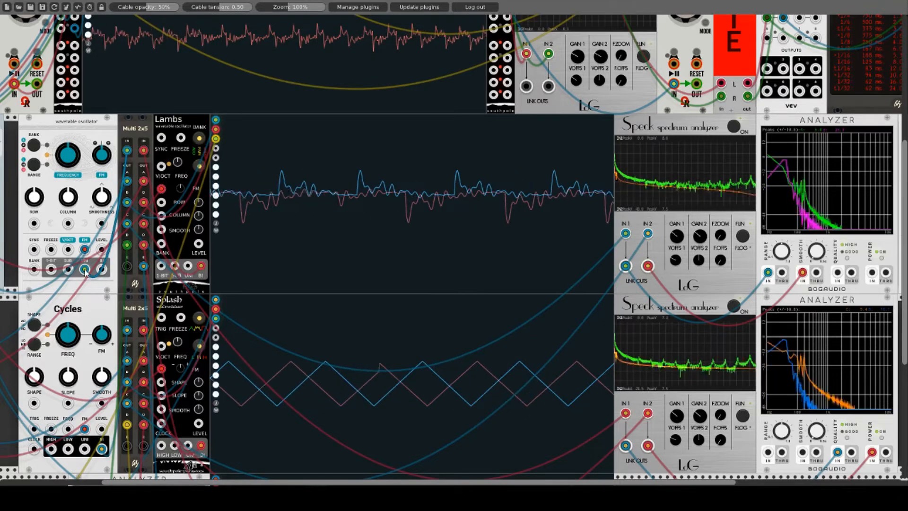
{"action": "left_click_drag", "start_coordinate": [85, 269], "coordinate": [68, 269]}
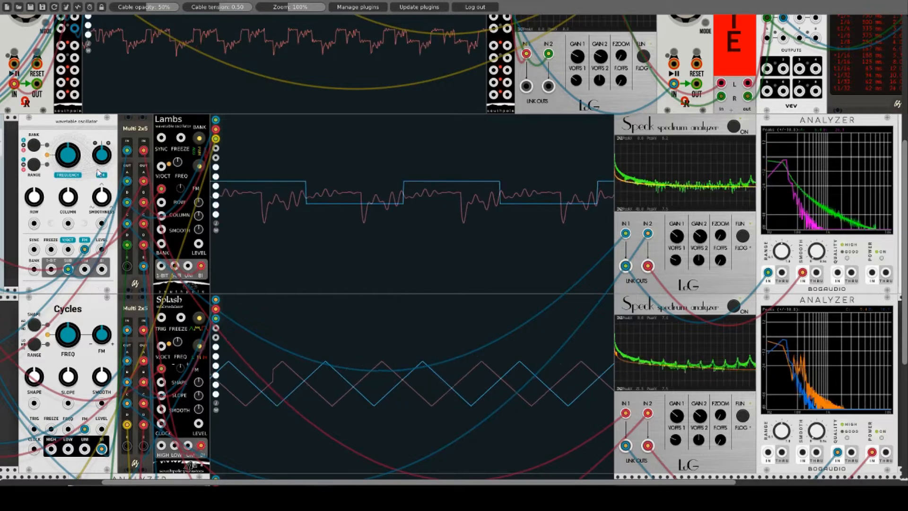
{"action": "mouse_move", "coordinate": [78, 155]}
{"action": "left_mouse_down"}
{"action": "mouse_move", "coordinate": [78, 130]}
{"action": "mouse_move", "coordinate": [69, 155]}
{"action": "left_mouse_up"}
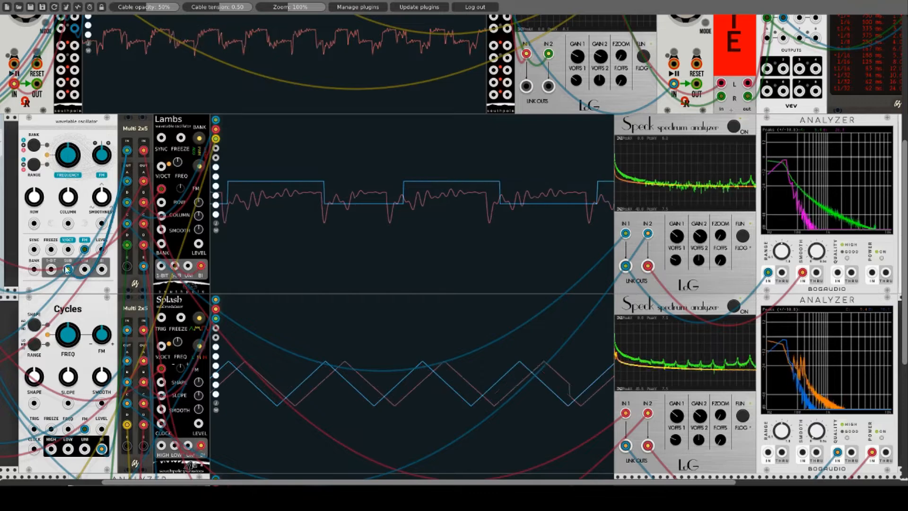
{"action": "left_click_drag", "start_coordinate": [69, 268], "coordinate": [51, 269]}
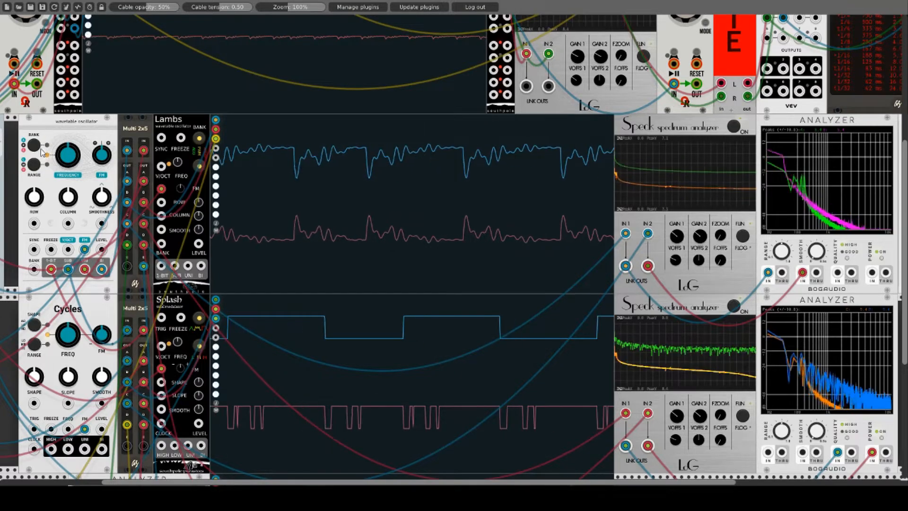
- Lower the Sheep wavetable oscillator's ROW and COLUMN to their minimum and raise ROW to sweep through its waveforms
{"action": "left_click_drag", "start_coordinate": [34, 197], "coordinate": [35, 291]}
{"action": "left_click_drag", "start_coordinate": [71, 196], "coordinate": [70, 234]}
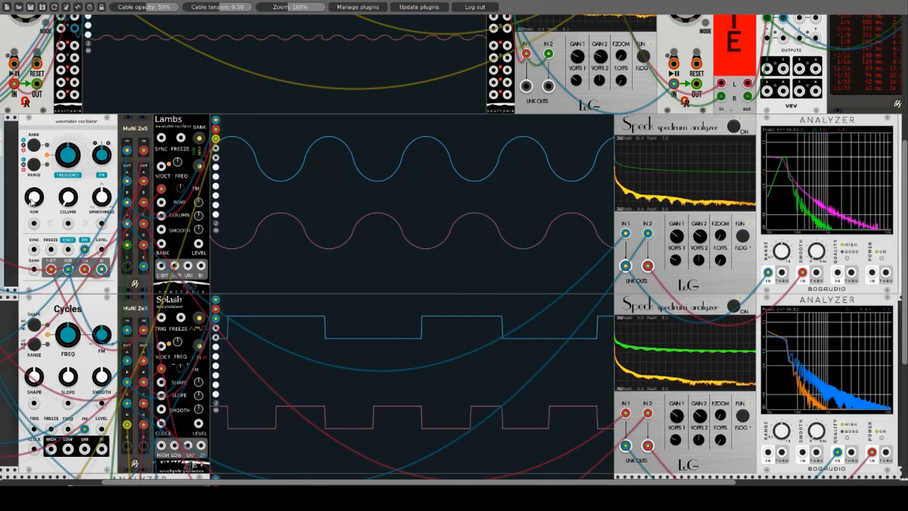
{"action": "left_click_drag", "start_coordinate": [32, 202], "coordinate": [36, 326]}
{"action": "left_click_drag", "start_coordinate": [69, 196], "coordinate": [70, 312]}
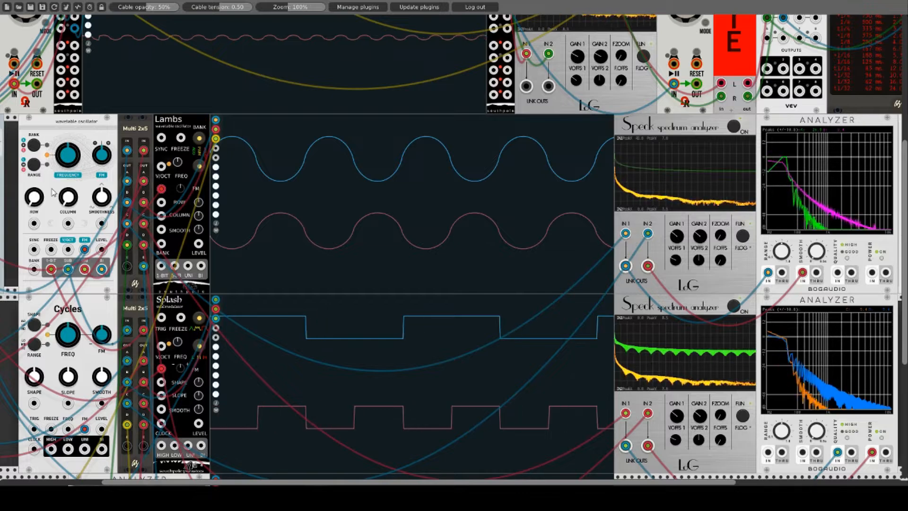
{"action": "left_click_drag", "start_coordinate": [33, 200], "coordinate": [33, 163]}
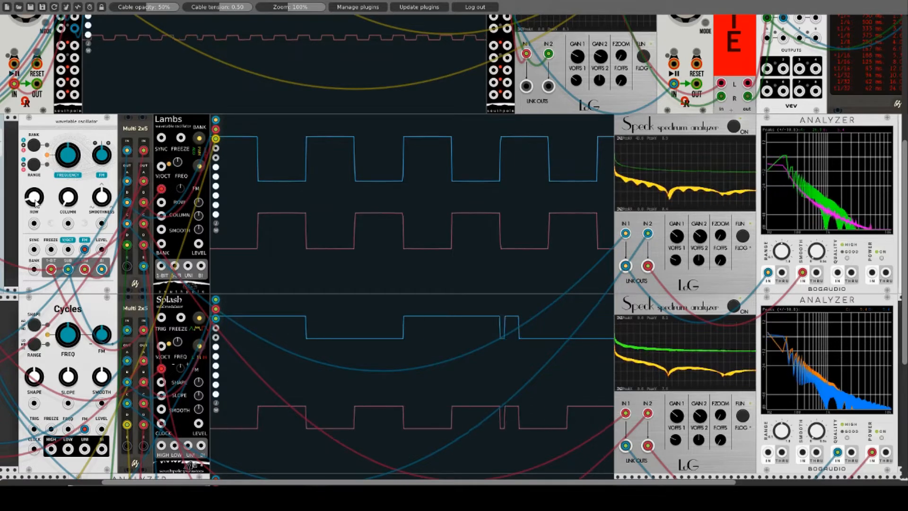
{"action": "left_click_drag", "start_coordinate": [34, 201], "coordinate": [68, 133]}
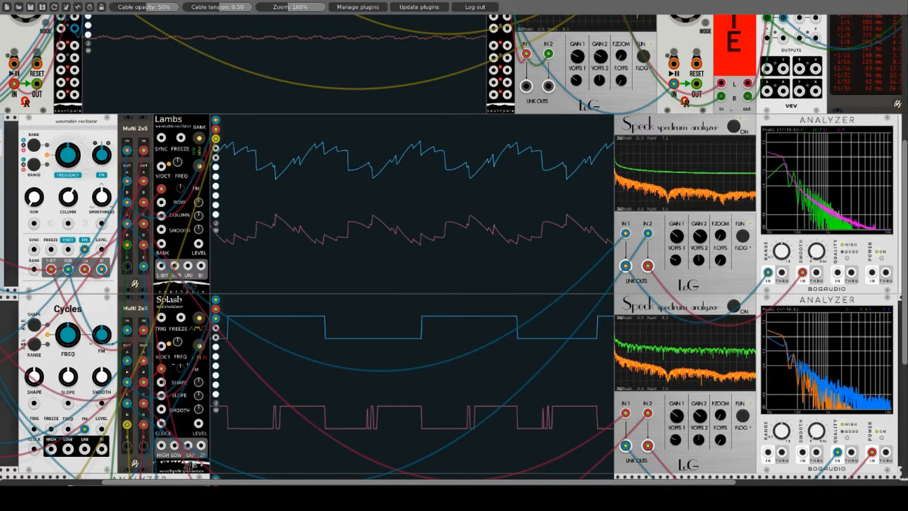
- Lower the Sheep wavetable oscillator's COLUMN to its minimum, then raise ROW and lower COLUMN again to compare waveforms
{"action": "left_click_drag", "start_coordinate": [68, 197], "coordinate": [68, 246]}
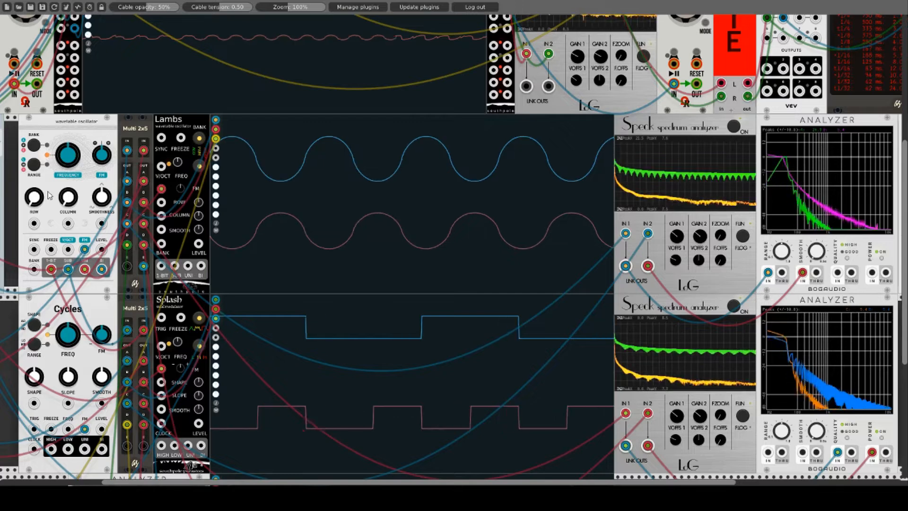
{"action": "left_click_drag", "start_coordinate": [34, 197], "coordinate": [34, 158]}
{"action": "left_click_drag", "start_coordinate": [71, 196], "coordinate": [35, 237]}
- Switch the Sheep wavetable oscillator to another BANK, lower ROW, and raise COLUMN to sweep that bank's waveforms
{"action": "left_click_drag", "start_coordinate": [36, 146], "coordinate": [36, 138]}
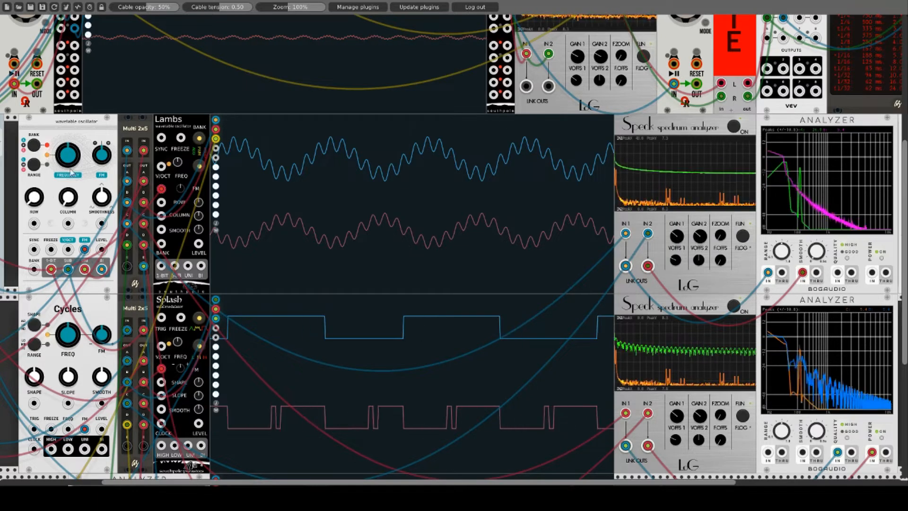
{"action": "left_click_drag", "start_coordinate": [32, 199], "coordinate": [32, 210]}
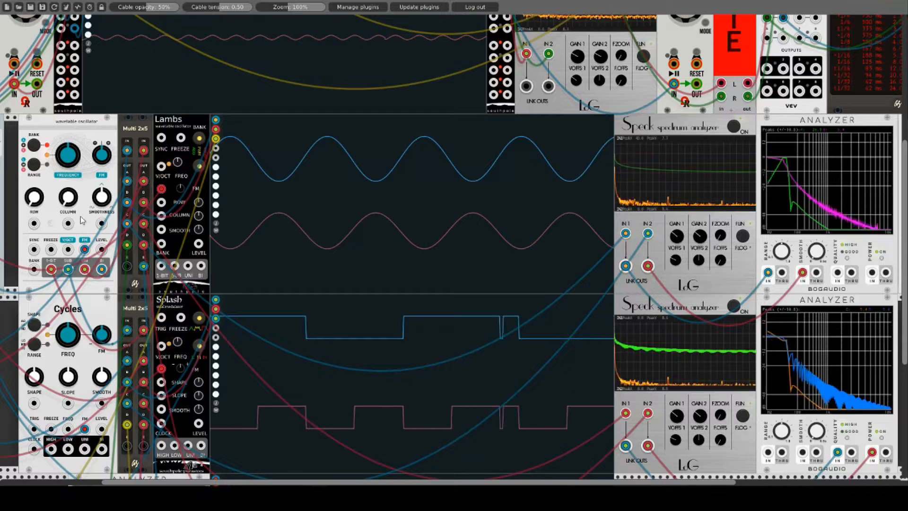
{"action": "left_click_drag", "start_coordinate": [69, 198], "coordinate": [68, 187]}
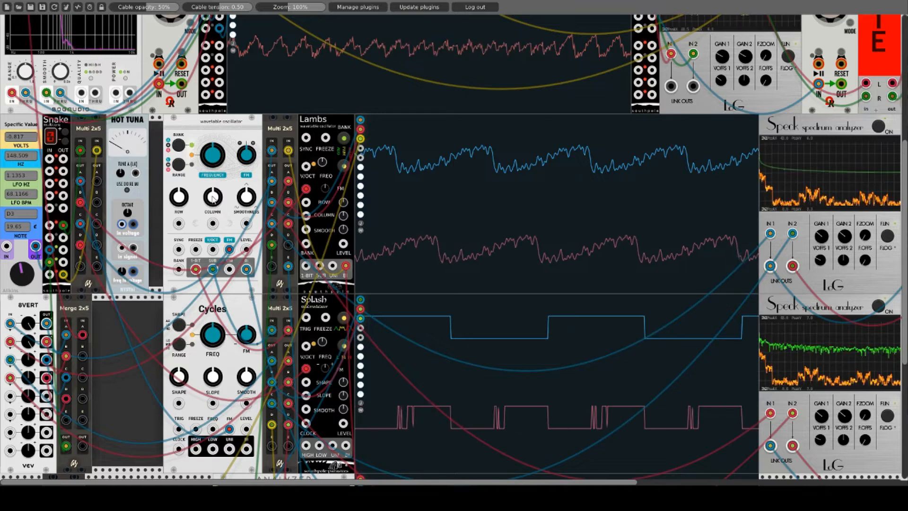
- Lower COLUMN to its minimum on both the Sheep wavetable oscillator and Lambs, then raise it on Sheep
{"action": "left_click_drag", "start_coordinate": [212, 197], "coordinate": [212, 350]}
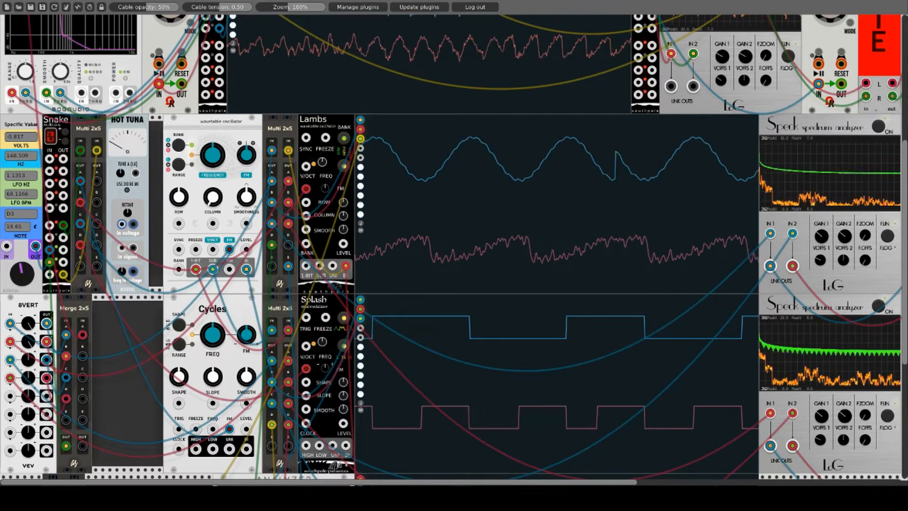
{"action": "left_click_drag", "start_coordinate": [344, 217], "coordinate": [343, 369]}
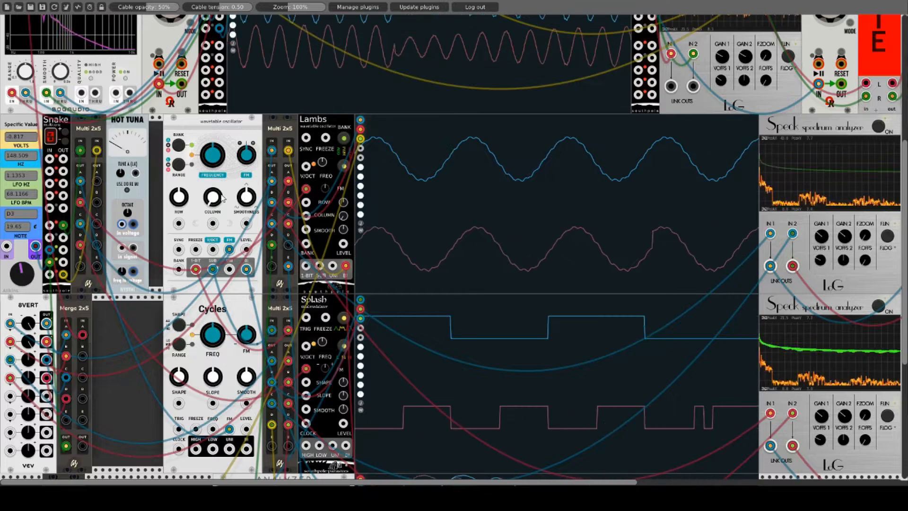
{"action": "left_click_drag", "start_coordinate": [217, 200], "coordinate": [216, 175]}
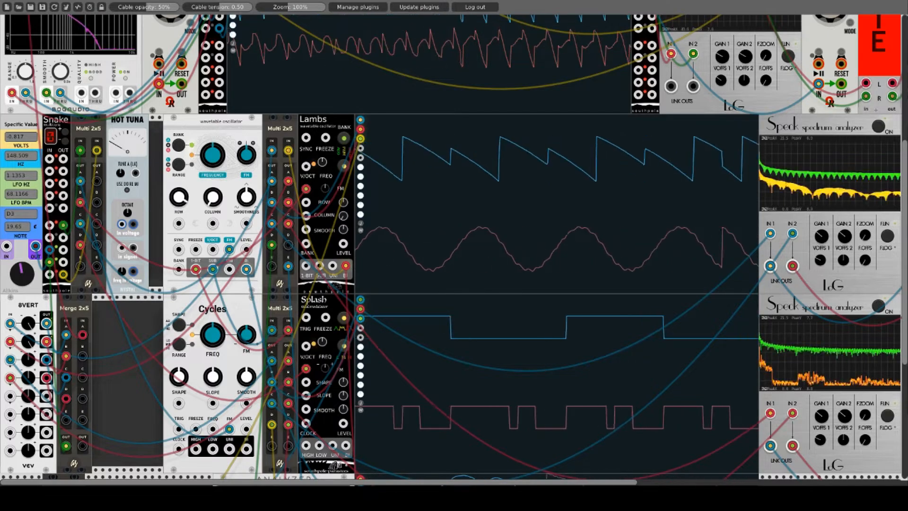
- Raise the Sheep wavetable oscillator's ROW, then reset its ROW and COLUMN and Lambs' COLUMN to their defaults
{"action": "left_click_drag", "start_coordinate": [178, 197], "coordinate": [211, 161]}
{"action": "right_click", "coordinate": [181, 200]}
{"action": "right_click", "coordinate": [213, 201]}
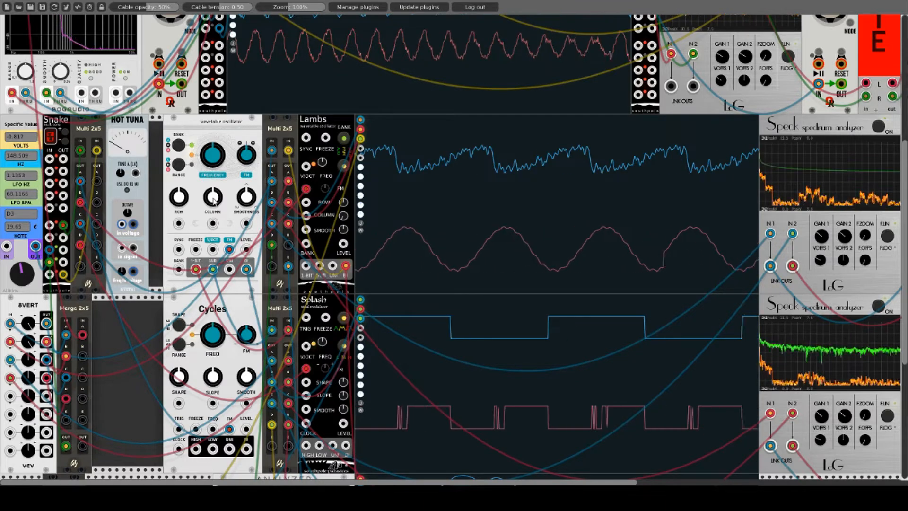
{"action": "right_click", "coordinate": [346, 218]}
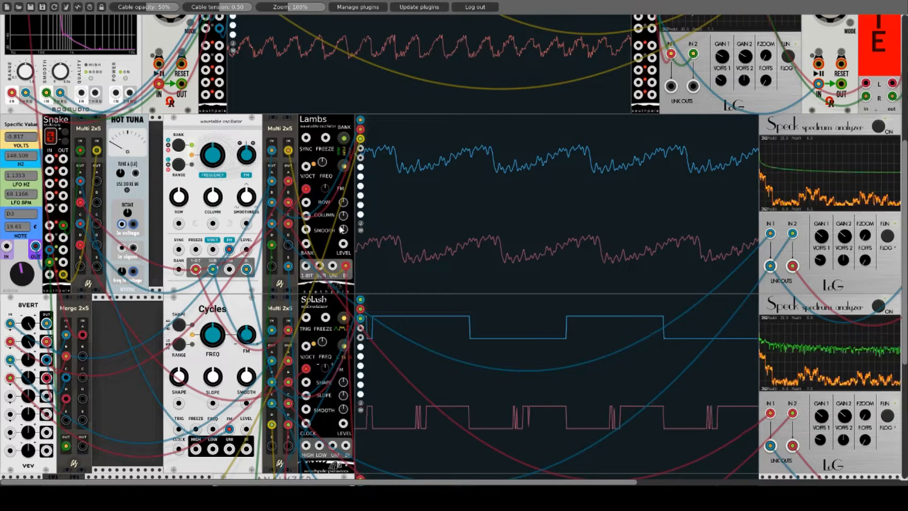
- Set both the lower Cycles module and the Splash beside it to Harmonic mode
{"action": "scroll", "coordinate": [398, 242], "scroll_direction": "down", "scroll_amount": 5}
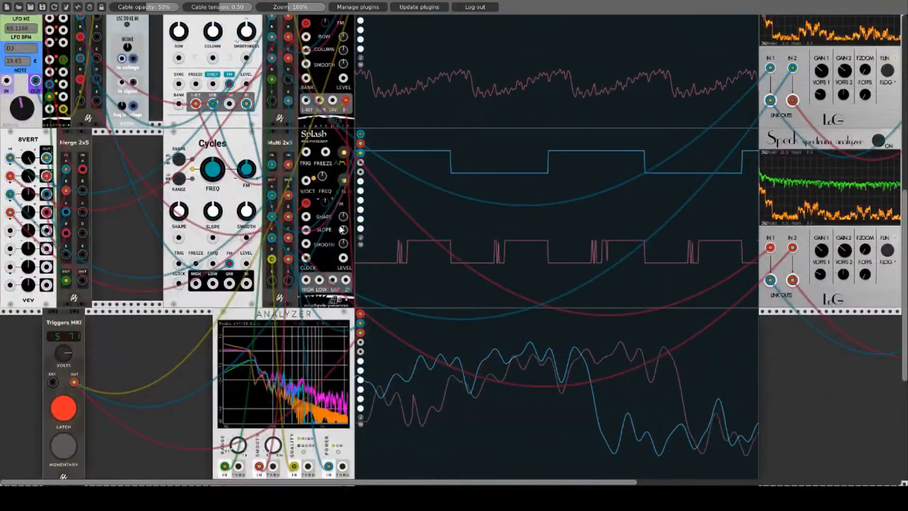
{"action": "scroll", "coordinate": [342, 230], "scroll_direction": "up", "scroll_amount": 5}
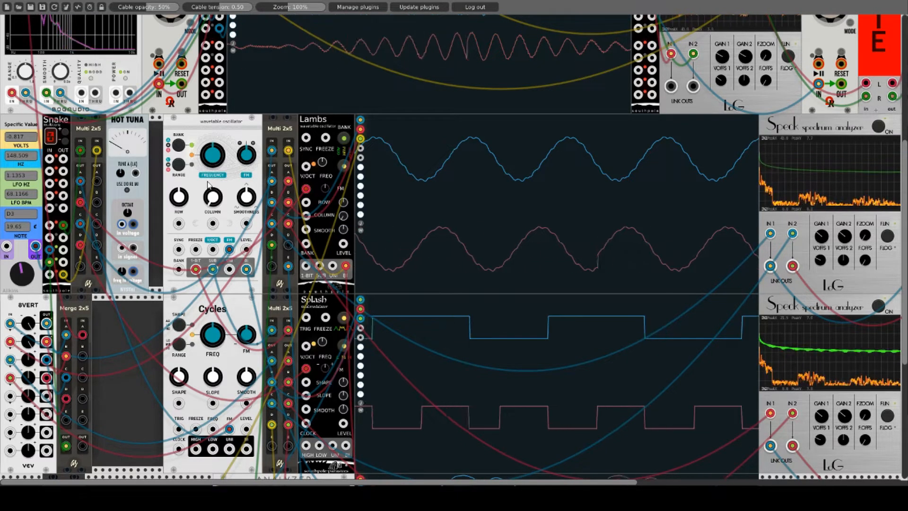
{"action": "scroll", "coordinate": [355, 248], "scroll_direction": "down", "scroll_amount": 3}
{"action": "scroll", "coordinate": [354, 247], "scroll_direction": "down", "scroll_amount": 3}
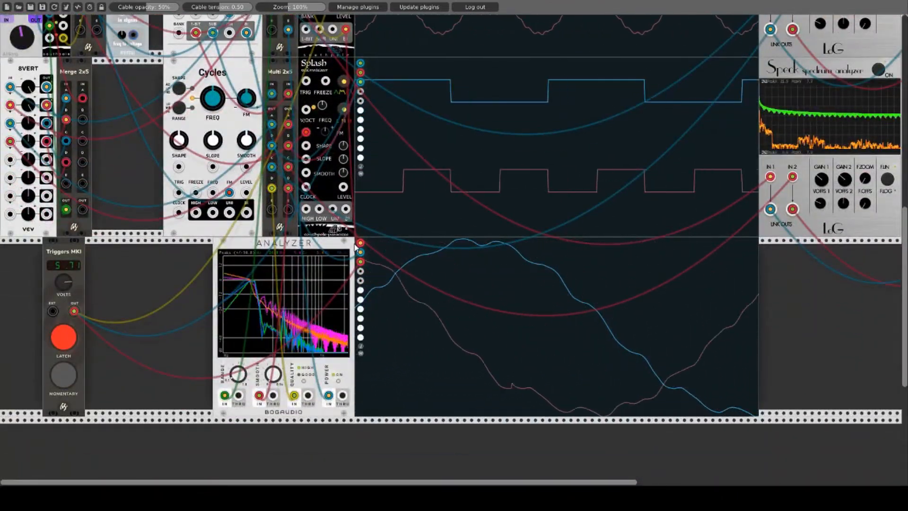
{"action": "scroll", "coordinate": [355, 246], "scroll_direction": "up", "scroll_amount": 2}
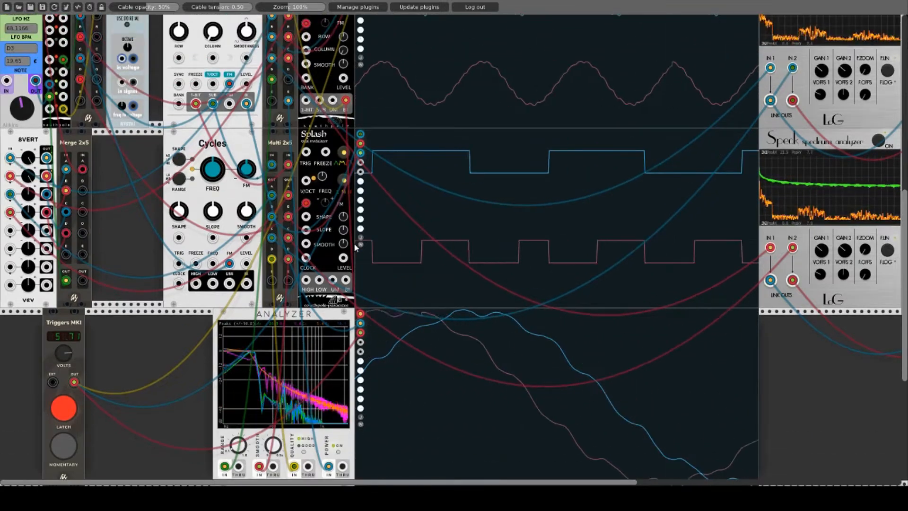
{"action": "scroll", "coordinate": [355, 246], "scroll_direction": "up", "scroll_amount": 4}
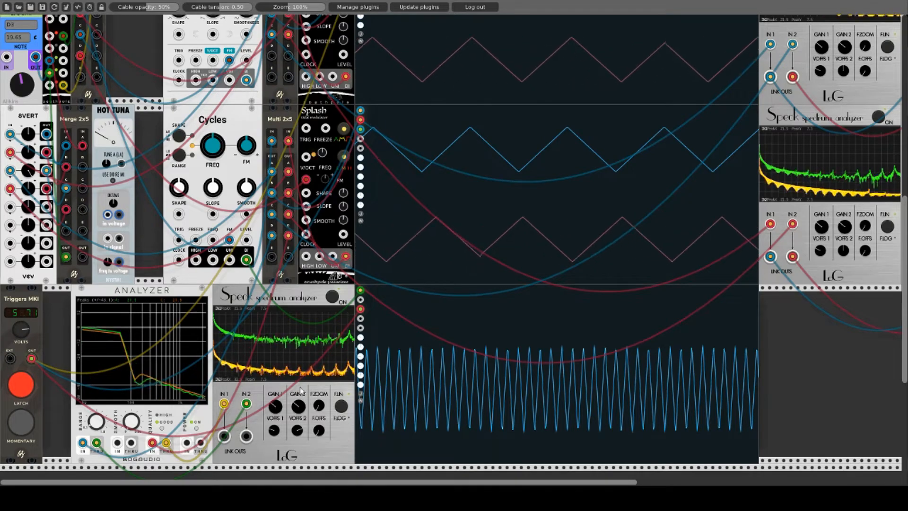
{"action": "right_click", "coordinate": [230, 112]}
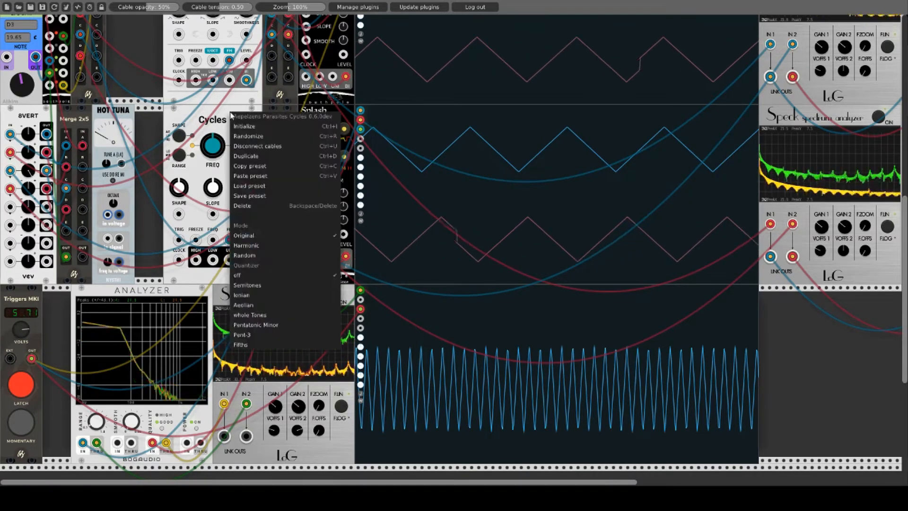
{"action": "left_click", "coordinate": [246, 246]}
{"action": "right_click", "coordinate": [322, 113]}
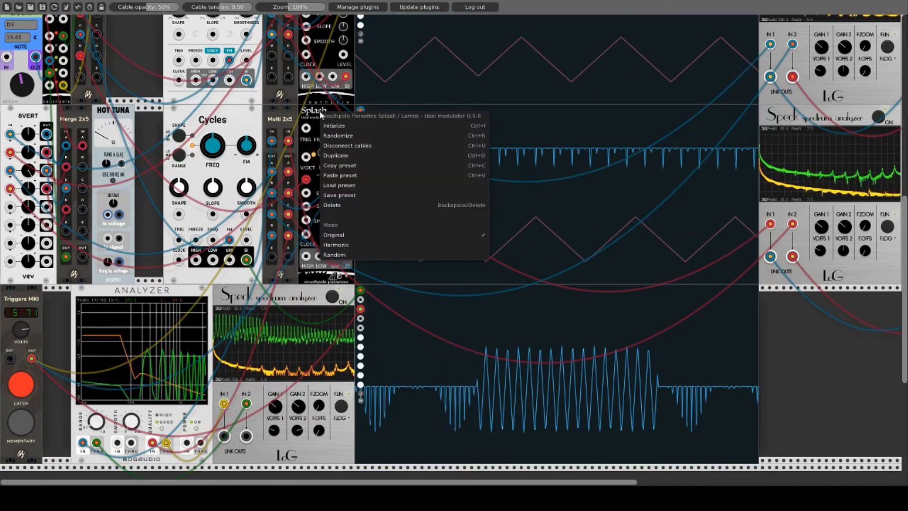
{"action": "left_click", "coordinate": [348, 244]}
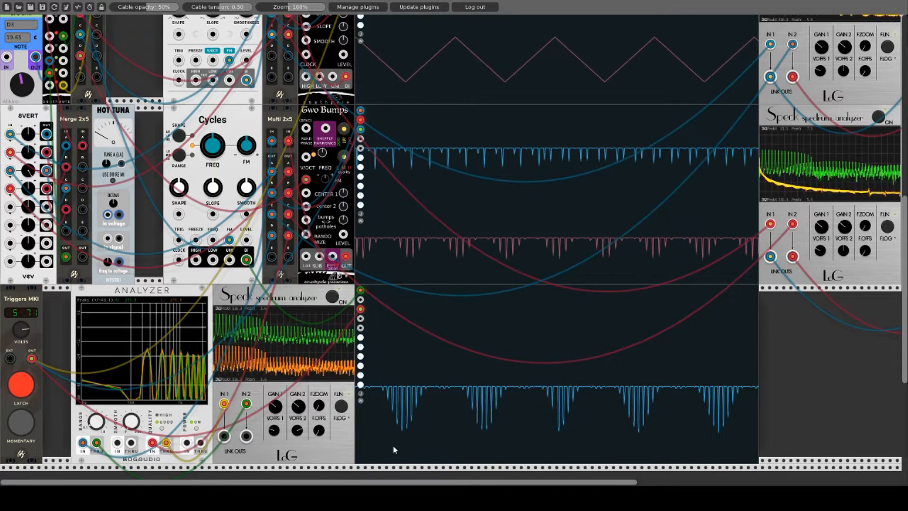
- Move the Cycles output cable from BI to UNI, and patch a Merge 2x5 cable into FREEZE, CLOCK and TRIG in turn
{"action": "left_click_drag", "start_coordinate": [245, 259], "coordinate": [229, 259]}
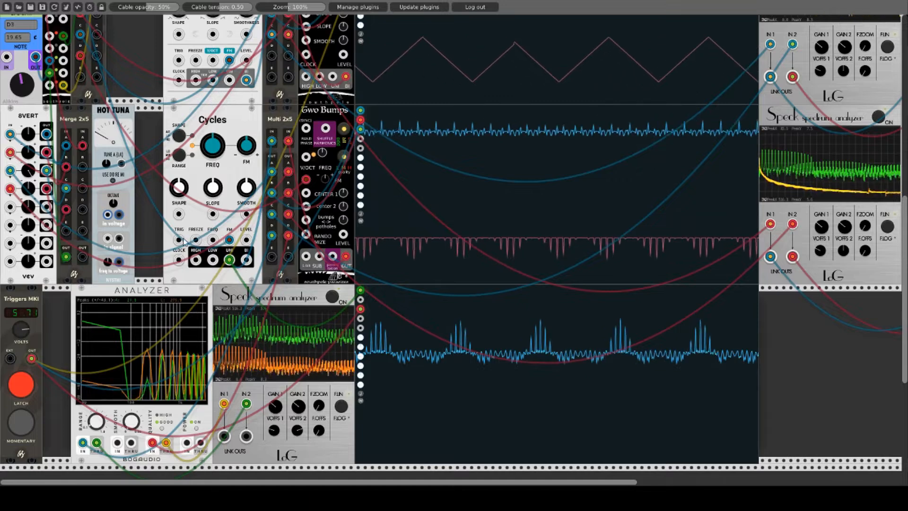
{"action": "left_click_drag", "start_coordinate": [196, 240], "coordinate": [82, 255]}
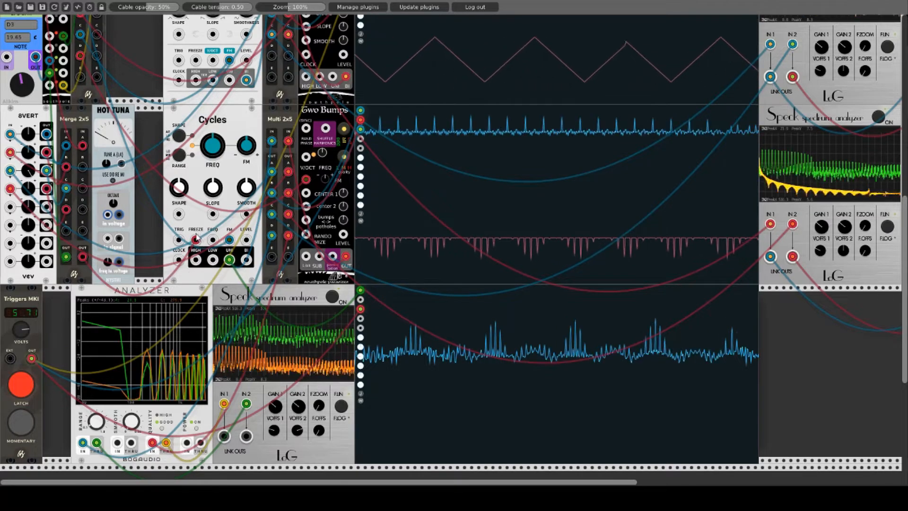
{"action": "left_click_drag", "start_coordinate": [195, 240], "coordinate": [178, 259]}
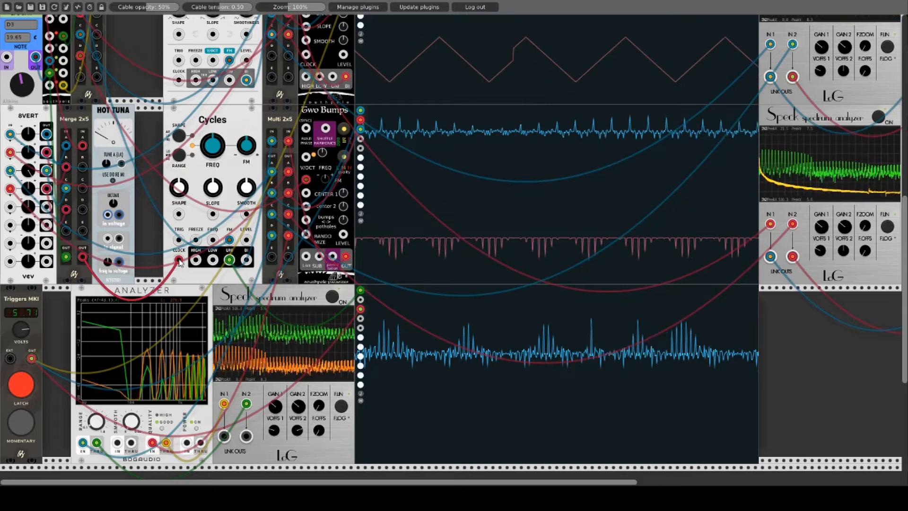
{"action": "left_click_drag", "start_coordinate": [179, 261], "coordinate": [179, 240]}
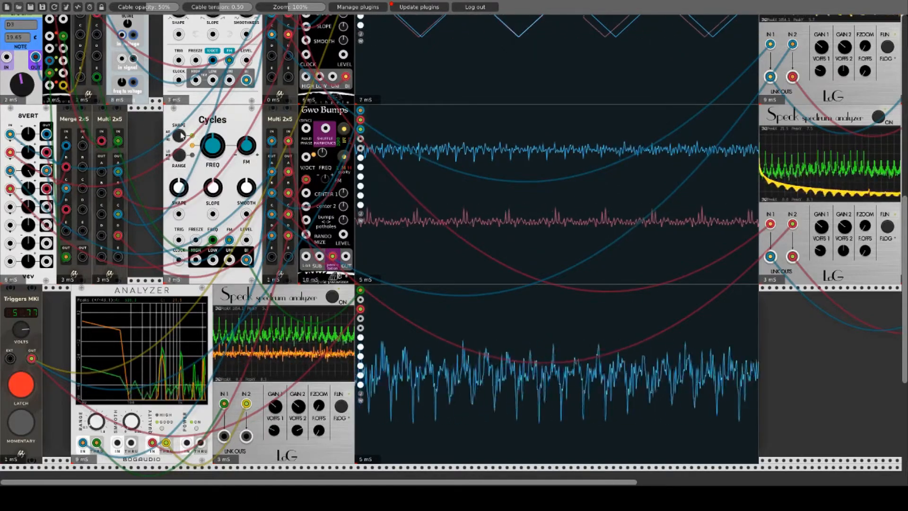
- Step Cycles through its SHAPE modes in Harmonic mode and adjust the SMOOTH knob
{"action": "left_click", "coordinate": [179, 136]}
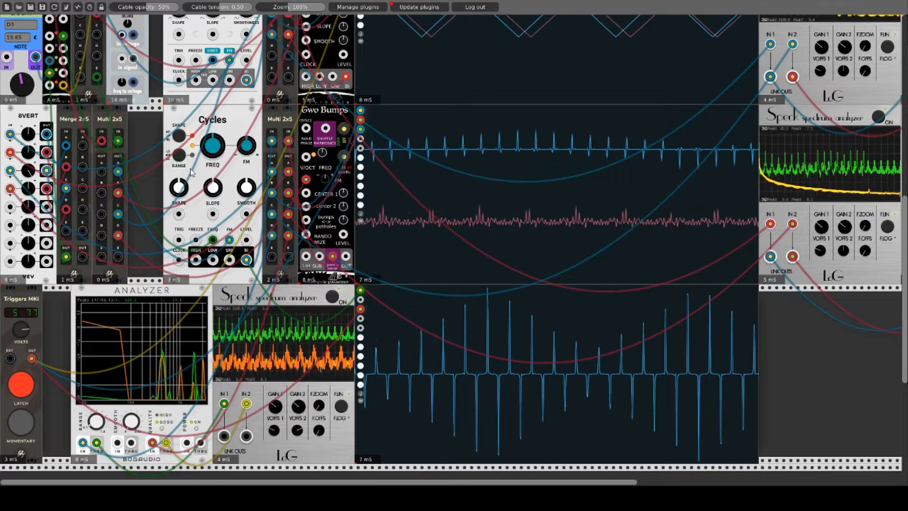
{"action": "left_click", "coordinate": [180, 139]}
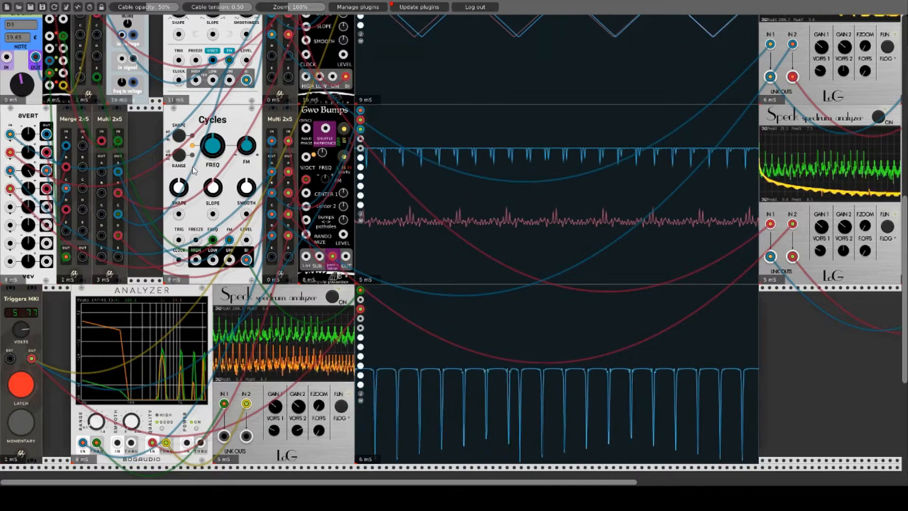
{"action": "mouse_move", "coordinate": [246, 188]}
{"action": "left_mouse_down"}
{"action": "mouse_move", "coordinate": [247, 315]}
{"action": "mouse_move", "coordinate": [247, 188]}
{"action": "left_mouse_up"}
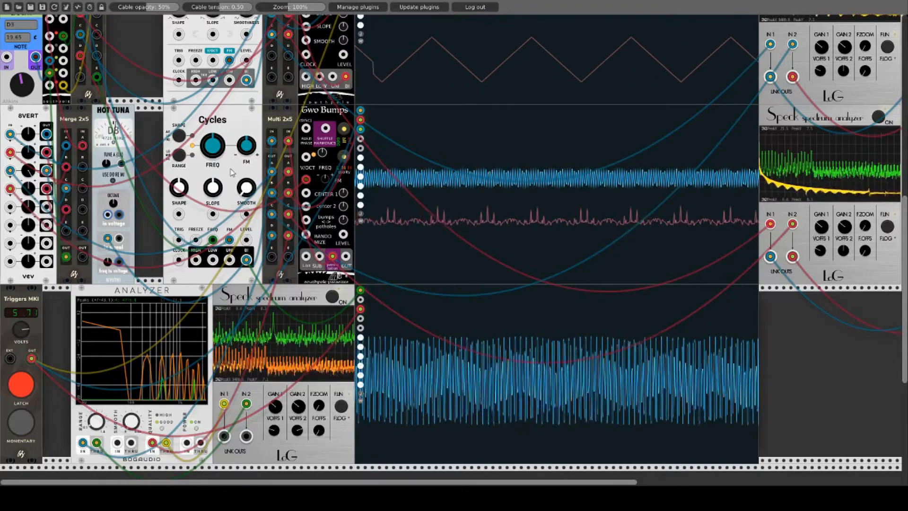
- Lower the FREQ of Cycles and raise its SHAPE knob, then initialize the module
{"action": "left_click_drag", "start_coordinate": [215, 148], "coordinate": [215, 284]}
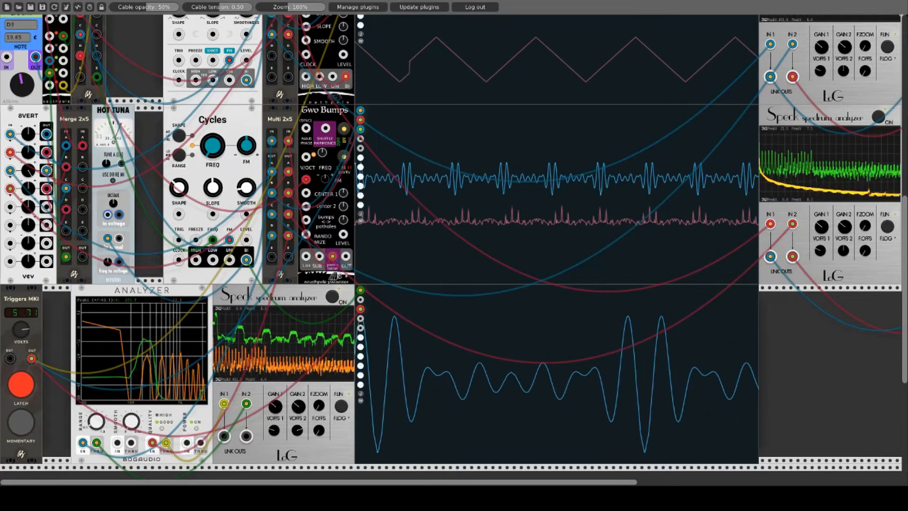
{"action": "left_click_drag", "start_coordinate": [179, 192], "coordinate": [179, 177]}
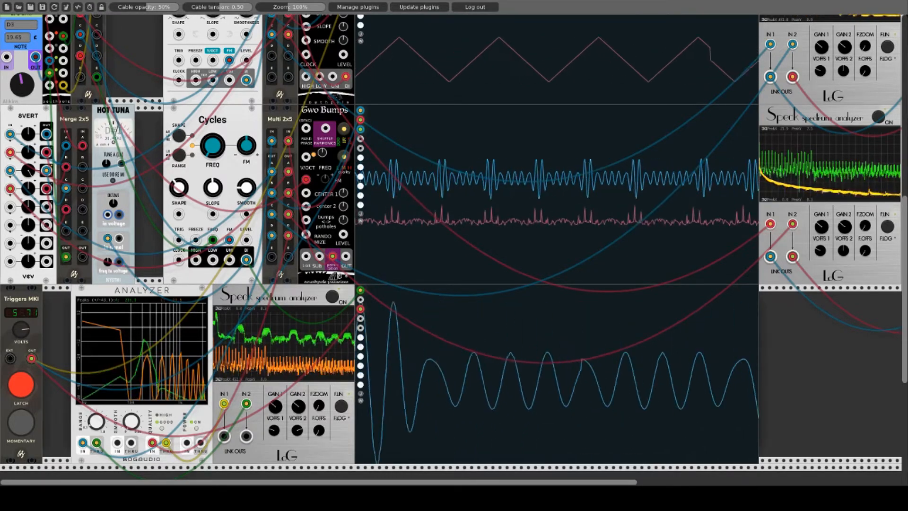
{"action": "right_click", "coordinate": [237, 114]}
{"action": "left_click", "coordinate": [249, 128]}
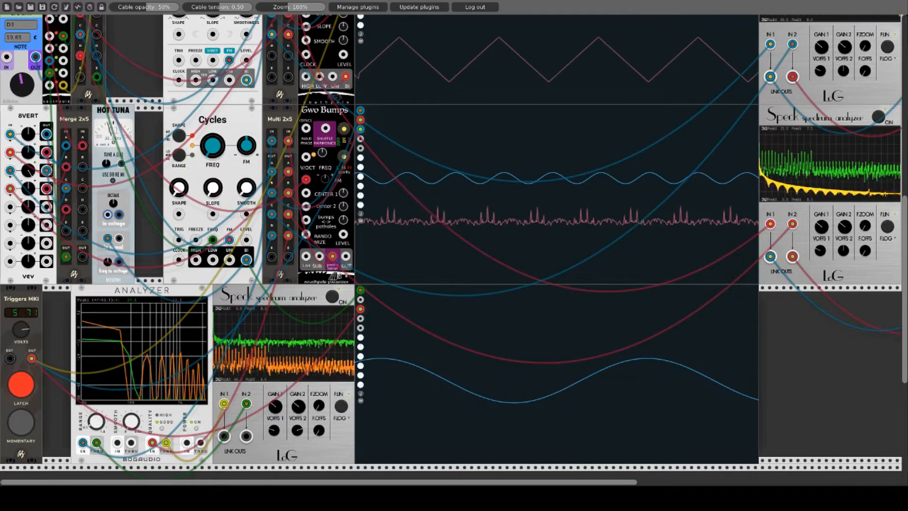
- Lower SMOOTH on Cycles, then sweep its SHAPE knob up and back down to compare the harmonic waveforms
{"action": "left_click_drag", "start_coordinate": [246, 187], "coordinate": [246, 202]}
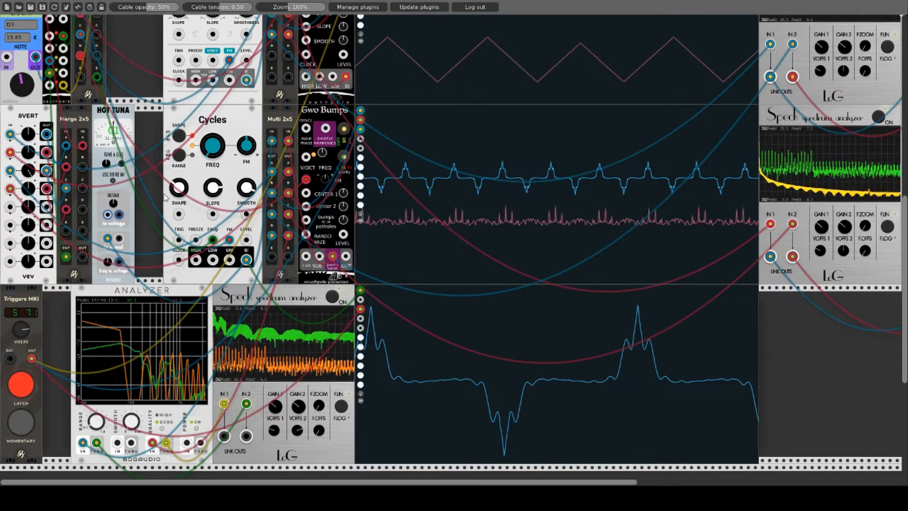
{"action": "left_click_drag", "start_coordinate": [177, 188], "coordinate": [177, 125]}
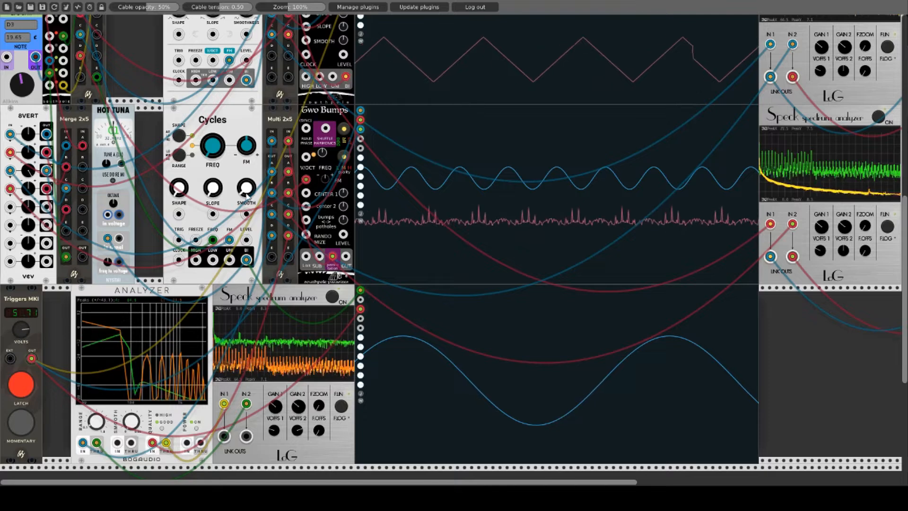
{"action": "left_click_drag", "start_coordinate": [179, 195], "coordinate": [179, 209]}
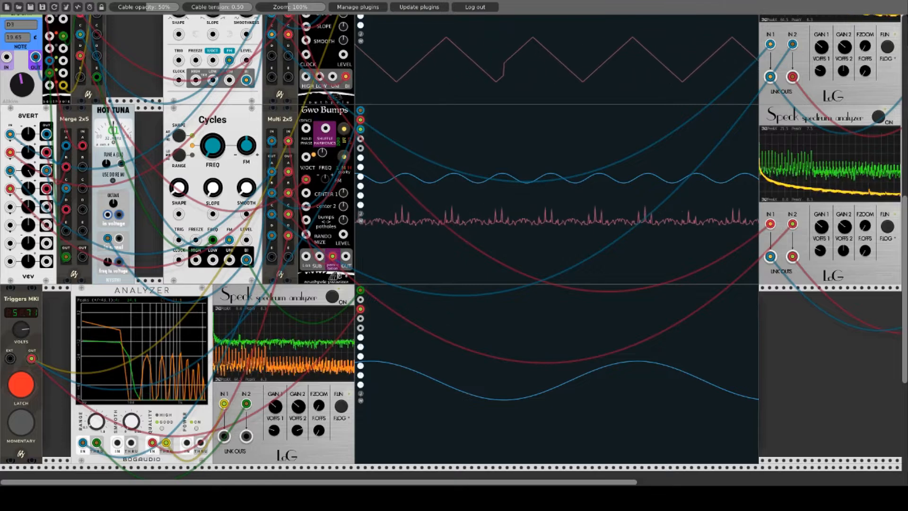
{"action": "mouse_move", "coordinate": [179, 195]}
{"action": "left_mouse_down"}
{"action": "mouse_move", "coordinate": [179, 180]}
{"action": "mouse_move", "coordinate": [179, 195]}
{"action": "left_mouse_up"}
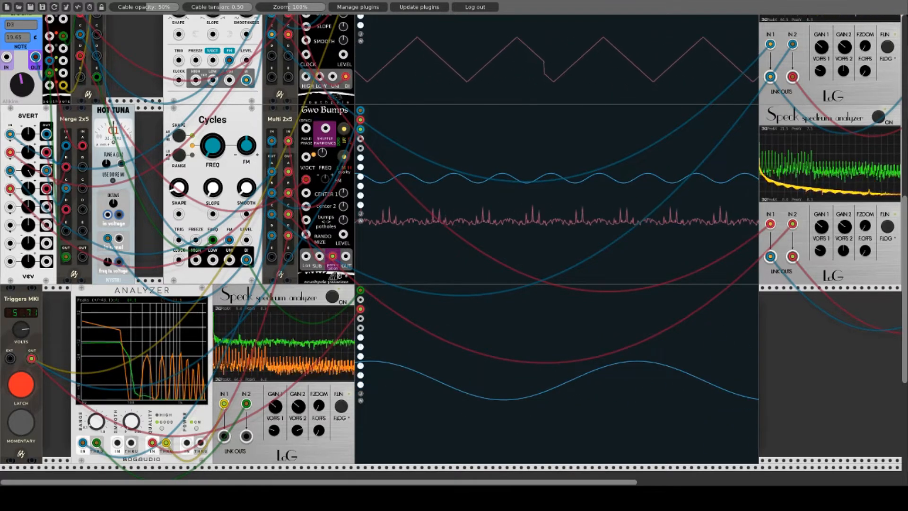
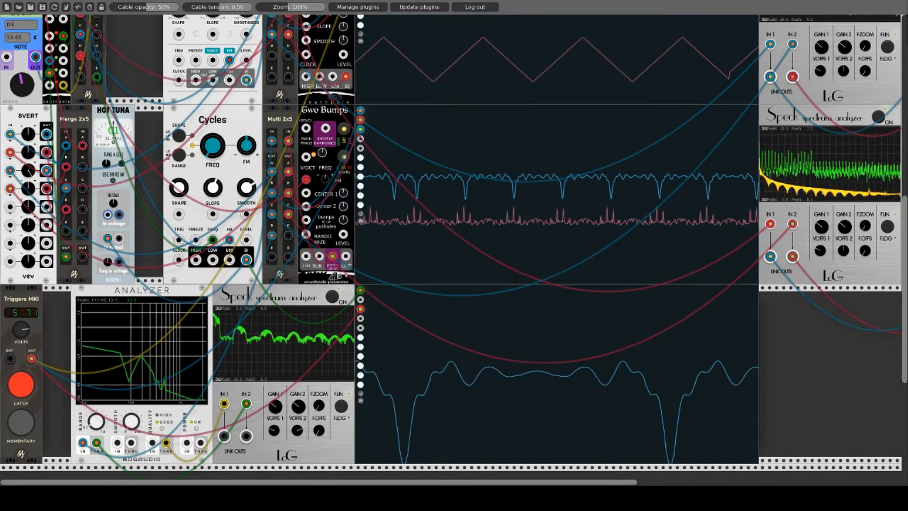
- Change the bottom analyzer's QUALITY setting, then raise and lower SMOOTH on Cycles to compare the spectra
{"action": "left_click", "coordinate": [162, 428]}
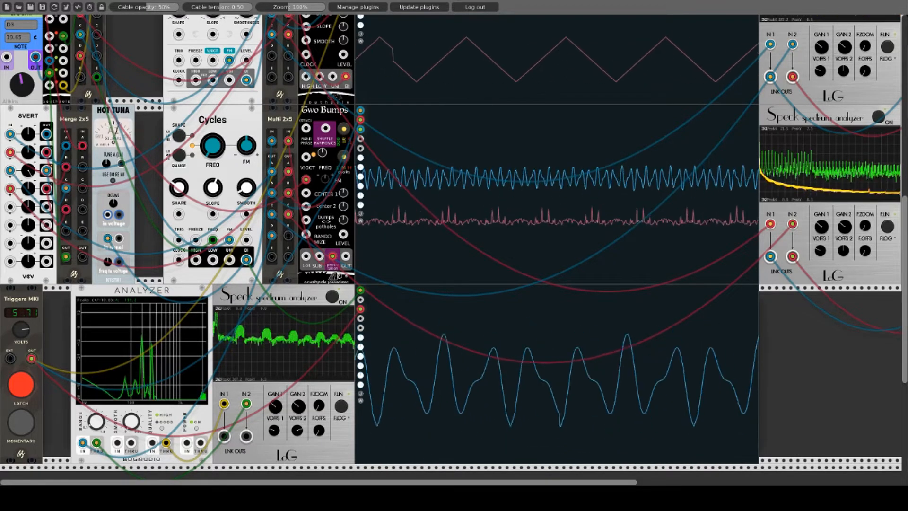
{"action": "left_click_drag", "start_coordinate": [246, 188], "coordinate": [245, 114]}
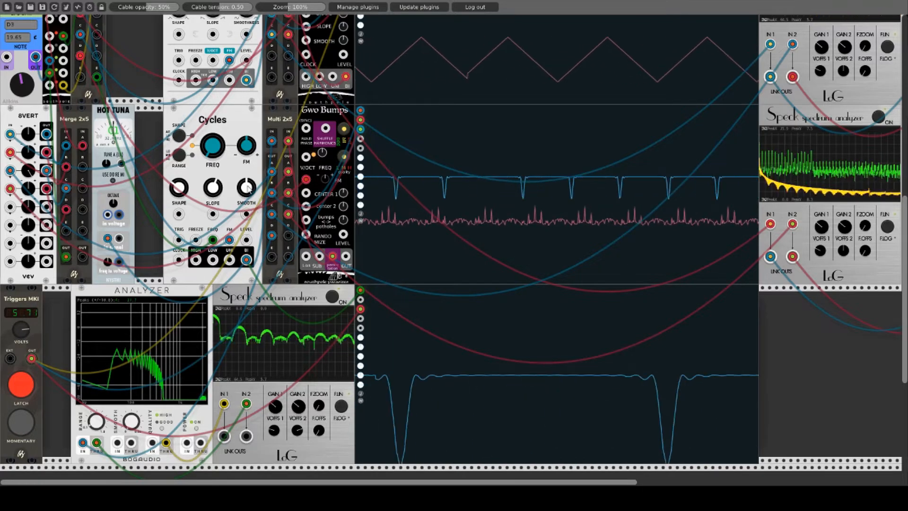
{"action": "left_click_drag", "start_coordinate": [248, 188], "coordinate": [248, 217]}
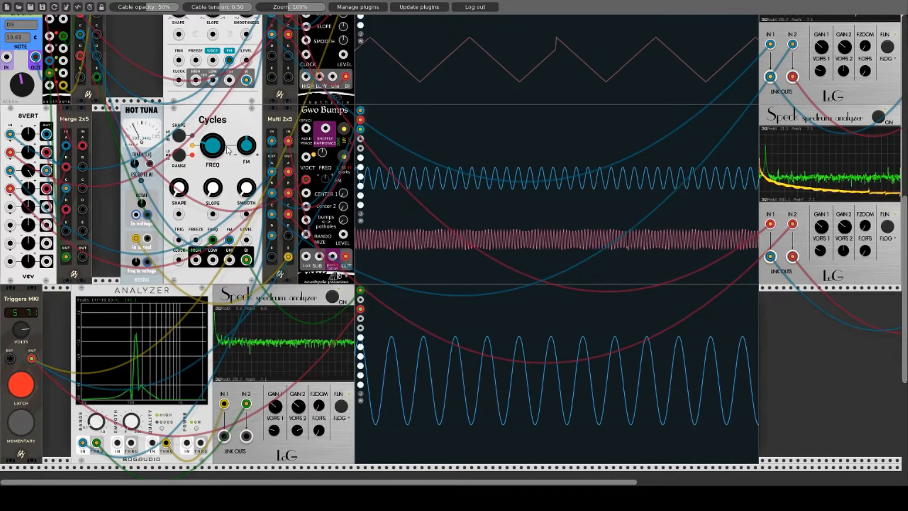
- Raise the FREQ of Cycles, then try to move the HOT TUNA signal cable to the neighbouring output of the lower Multi 2x5
{"action": "left_click_drag", "start_coordinate": [202, 150], "coordinate": [202, 104]}
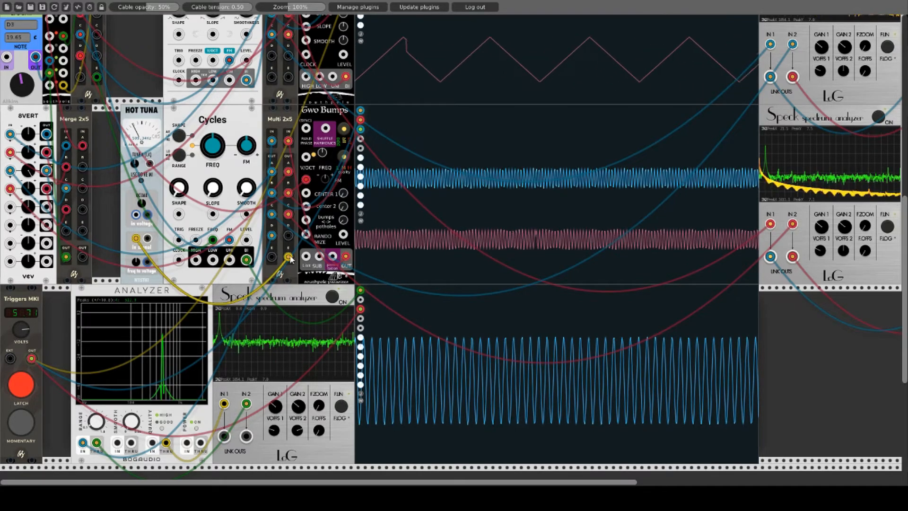
{"action": "left_click_drag", "start_coordinate": [289, 258], "coordinate": [272, 256]}
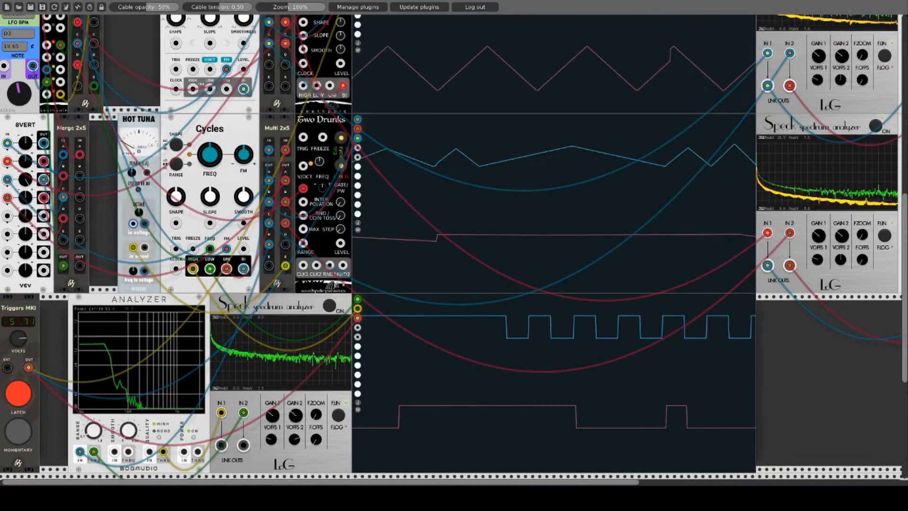
- Select Random mode for Cycles and reduce the cable opacity to 0%
{"action": "right_click", "coordinate": [225, 121]}
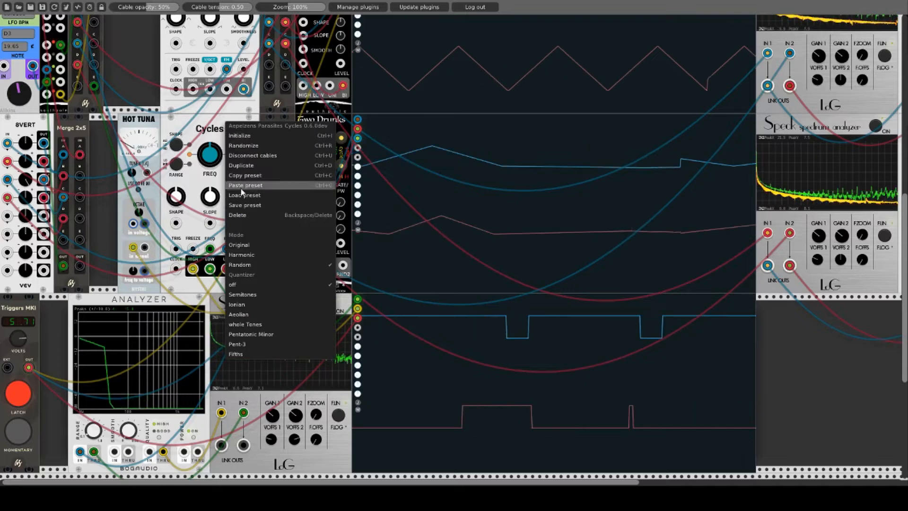
{"action": "left_click", "coordinate": [244, 264]}
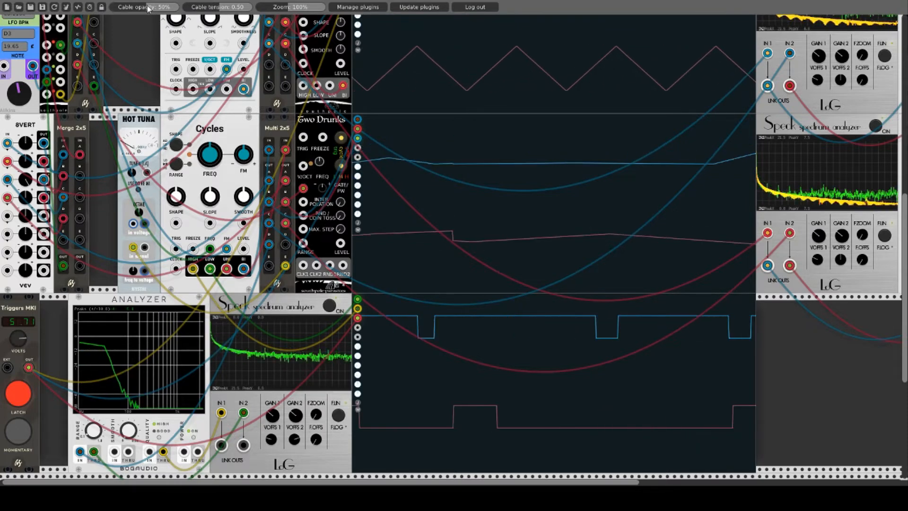
{"action": "left_click_drag", "start_coordinate": [148, 8], "coordinate": [112, 8]}
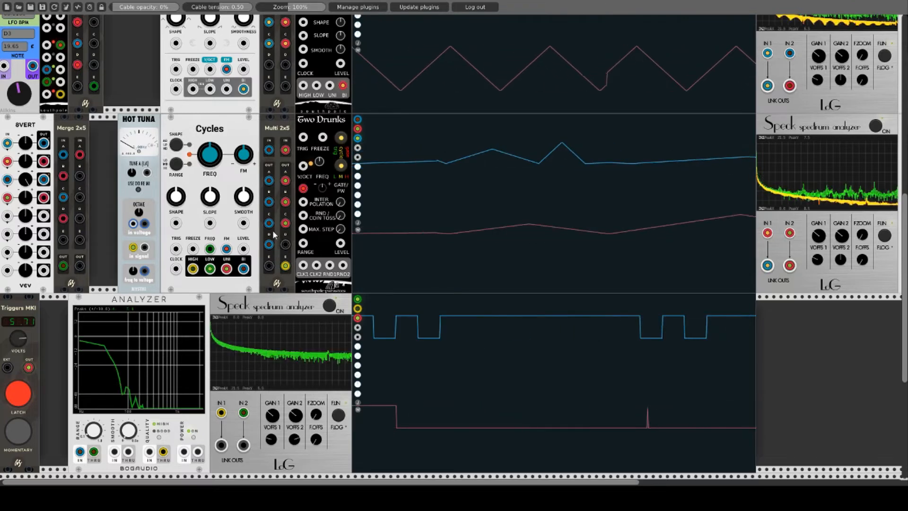
- Sweep the FREQ knob of Cycles up and back down to compare its random outputs on the scopes
{"action": "mouse_move", "coordinate": [227, 268]}
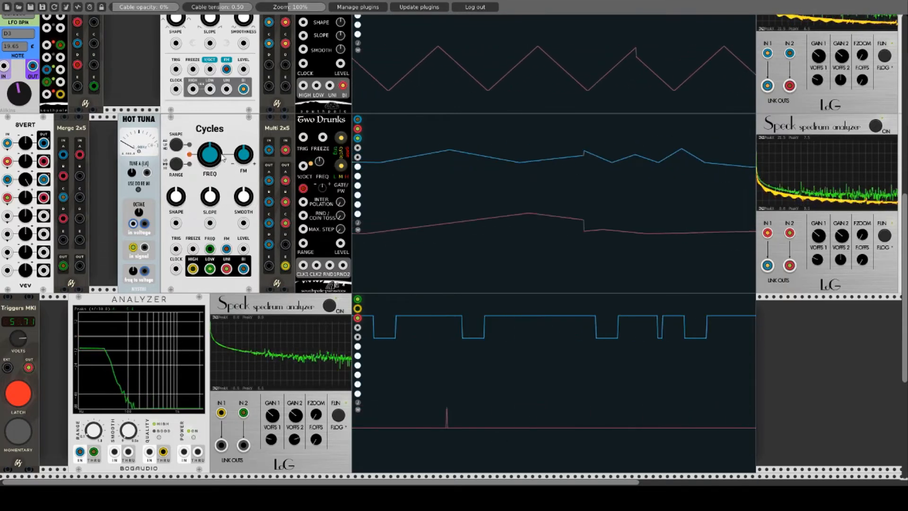
{"action": "left_click_drag", "start_coordinate": [211, 159], "coordinate": [211, 66]}
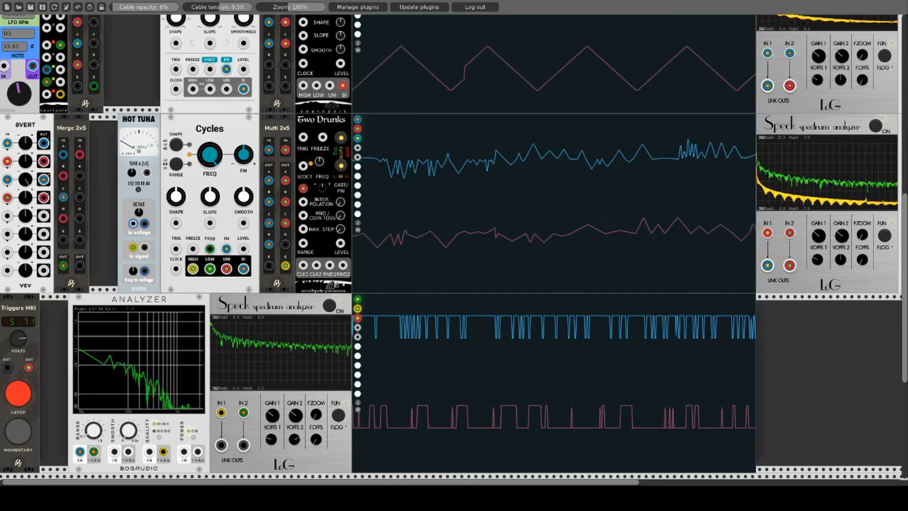
{"action": "left_click_drag", "start_coordinate": [211, 155], "coordinate": [211, 207]}
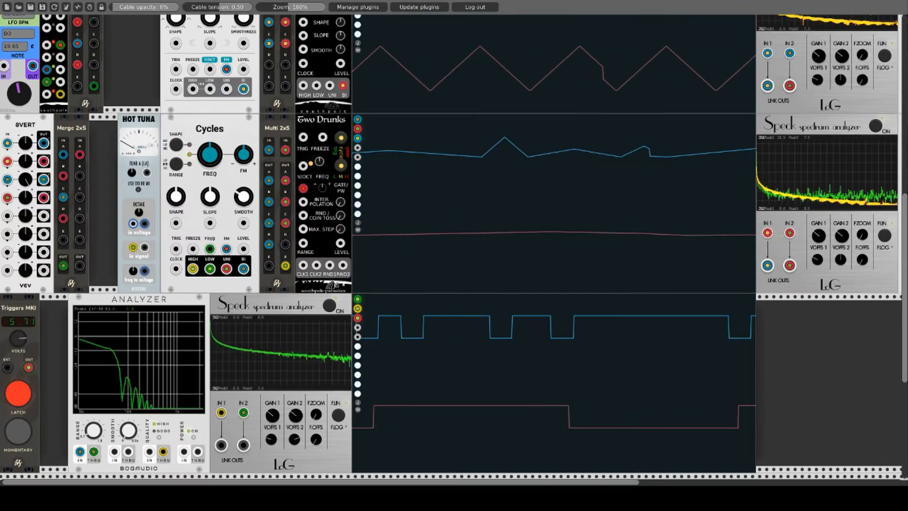
- Adjust the SMOOTH, SLOPE and SHAPE knobs of Cycles to compare their effect on the random waveforms
{"action": "left_click_drag", "start_coordinate": [245, 197], "coordinate": [245, 189]}
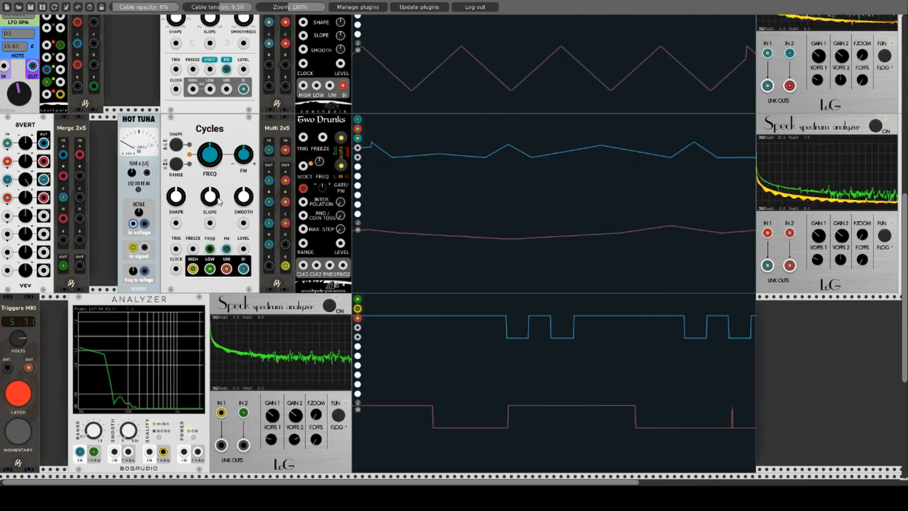
{"action": "left_click_drag", "start_coordinate": [211, 197], "coordinate": [211, 237]}
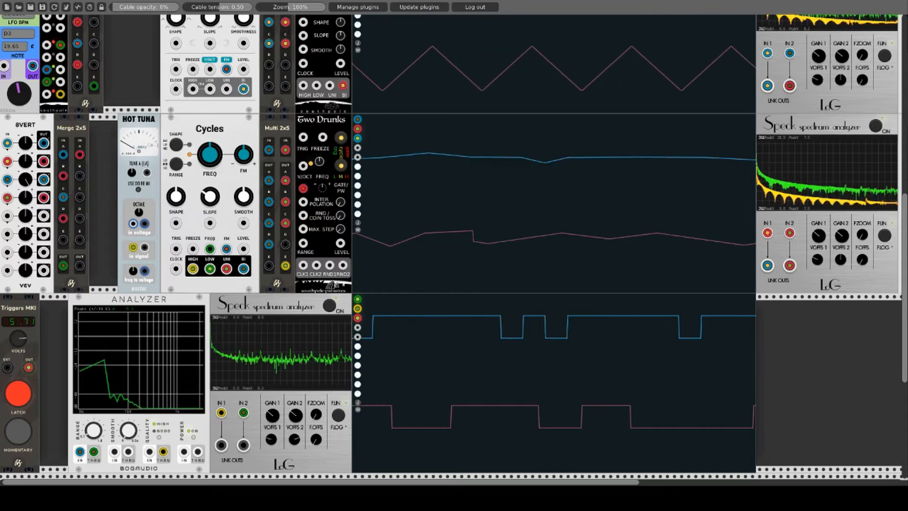
{"action": "left_click_drag", "start_coordinate": [172, 199], "coordinate": [171, 173]}
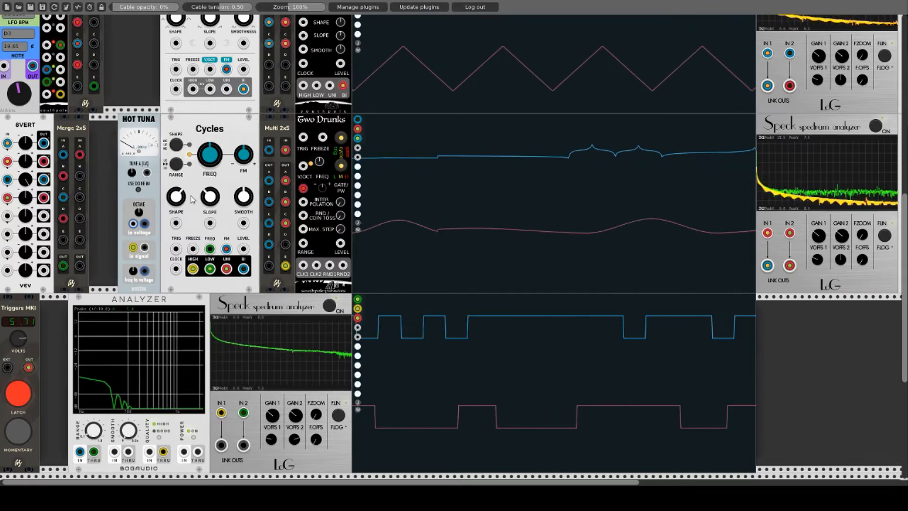
{"action": "right_click", "coordinate": [173, 198]}
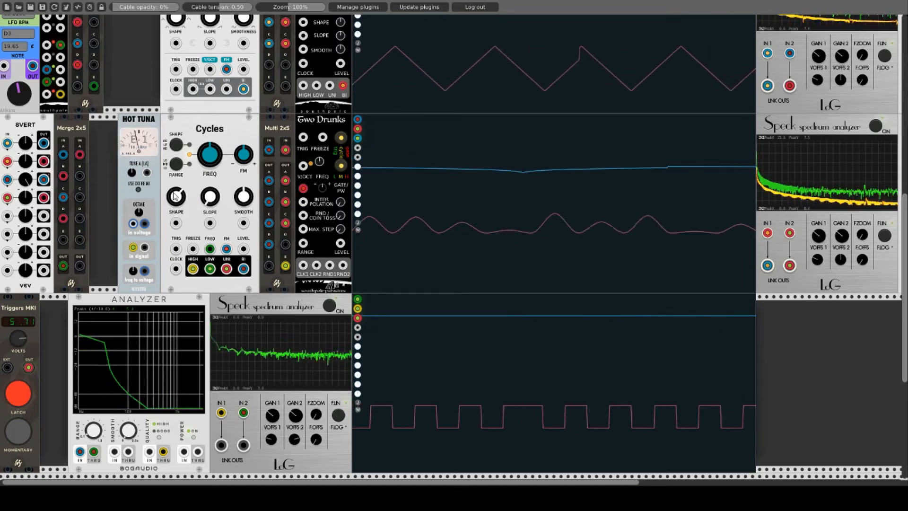
{"action": "left_click_drag", "start_coordinate": [211, 197], "coordinate": [211, 222]}
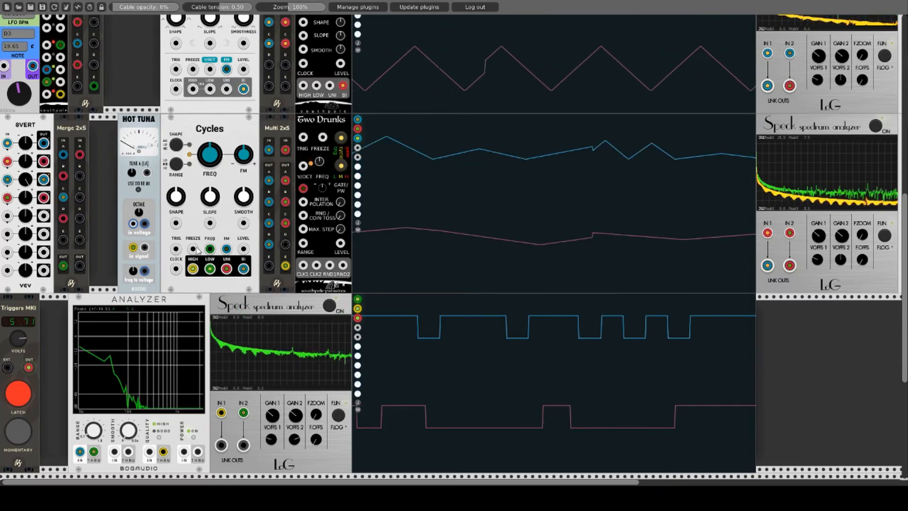
- Patch the second Merge 2x5 output into the FREEZE input of Cycles and switch its SHAPE mode
{"action": "left_click_drag", "start_coordinate": [193, 249], "coordinate": [80, 265]}
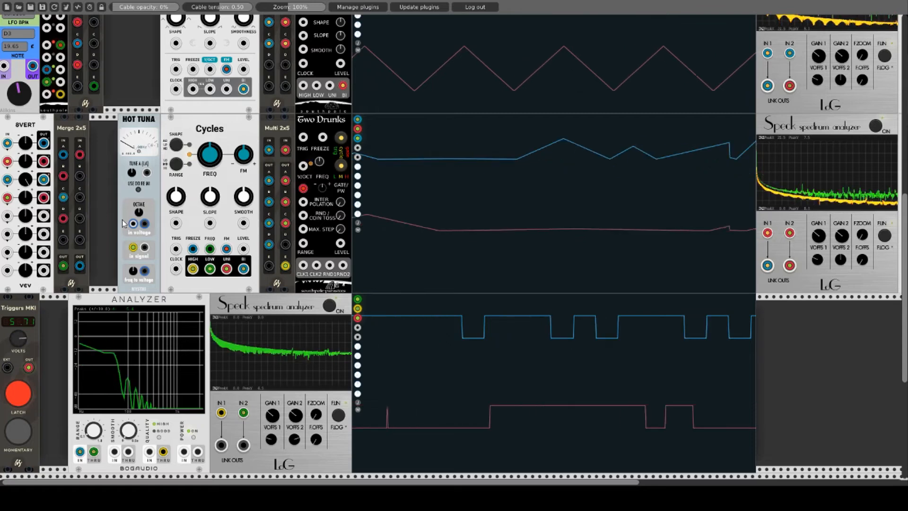
{"action": "left_click", "coordinate": [176, 145]}
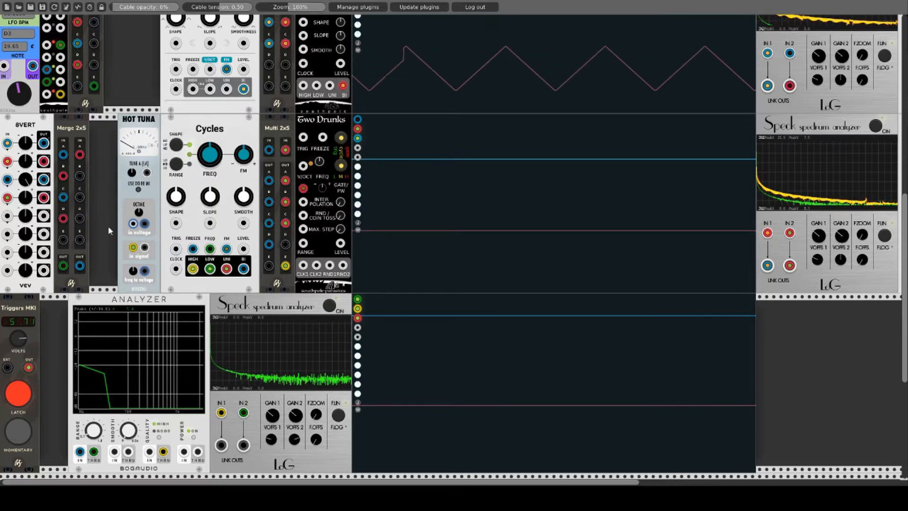
- Move the Merge 2x5 cable from FREEZE to TRIG on Cycles, then step through its SHAPE modes
{"action": "left_click_drag", "start_coordinate": [80, 266], "coordinate": [193, 250]}
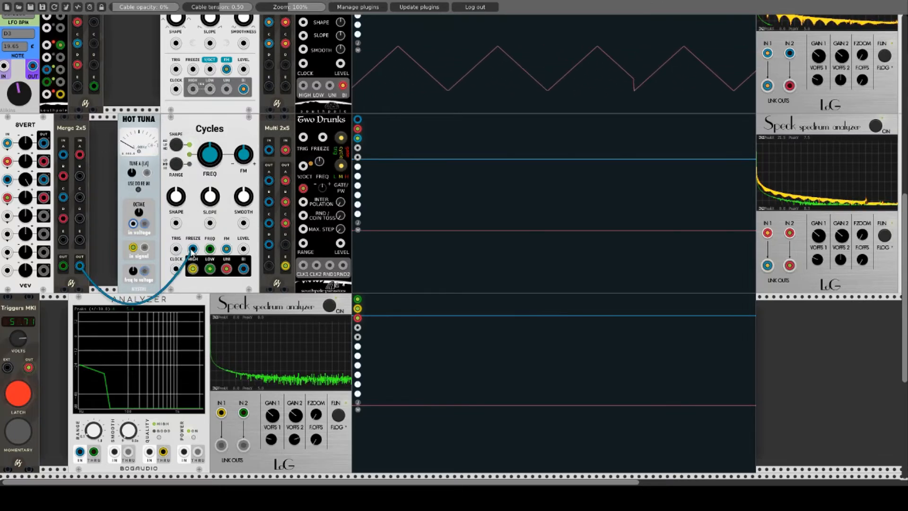
{"action": "left_click_drag", "start_coordinate": [176, 249], "coordinate": [101, 226]}
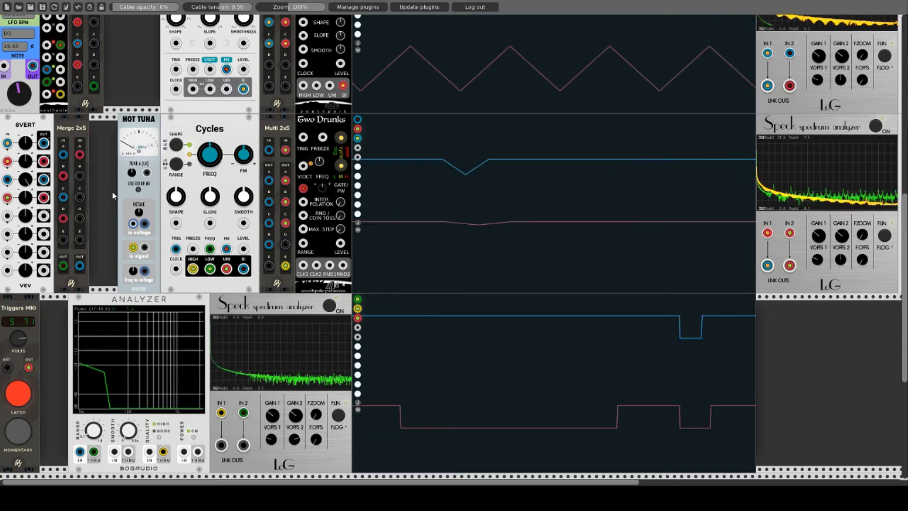
{"action": "left_click", "coordinate": [179, 147]}
{"action": "left_click", "coordinate": [179, 147]}
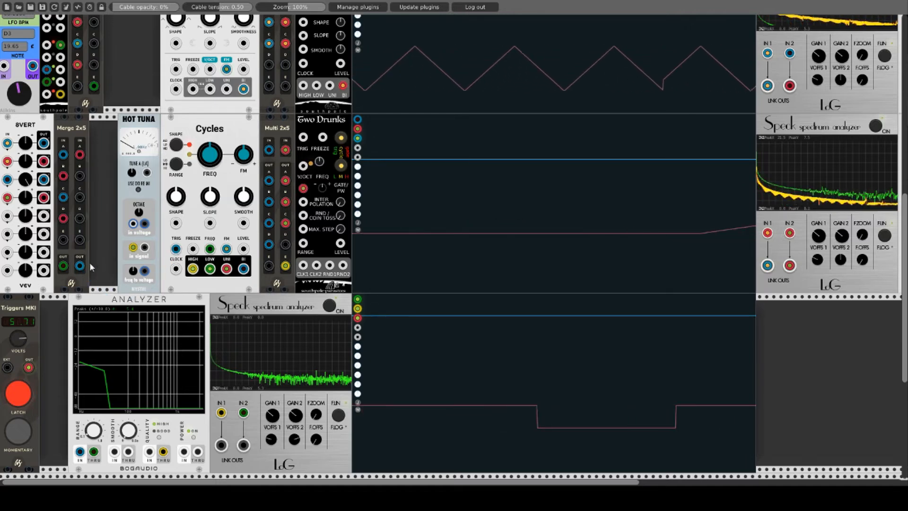
- Feed the TRIG input of Cycles from an output of the upper Multi 2x5 instead, then switch the SHAPE mode
{"action": "left_click_drag", "start_coordinate": [81, 268], "coordinate": [94, 139]}
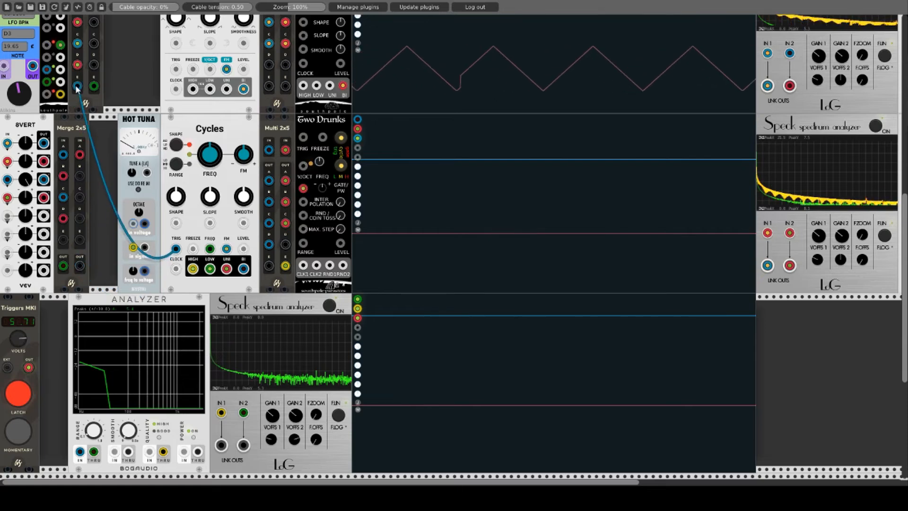
{"action": "left_click_drag", "start_coordinate": [77, 88], "coordinate": [77, 87]}
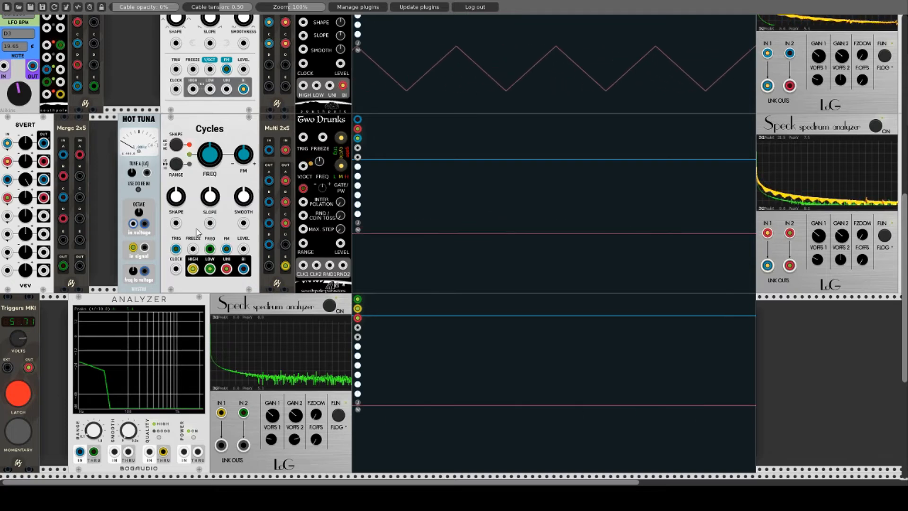
{"action": "left_click", "coordinate": [176, 148]}
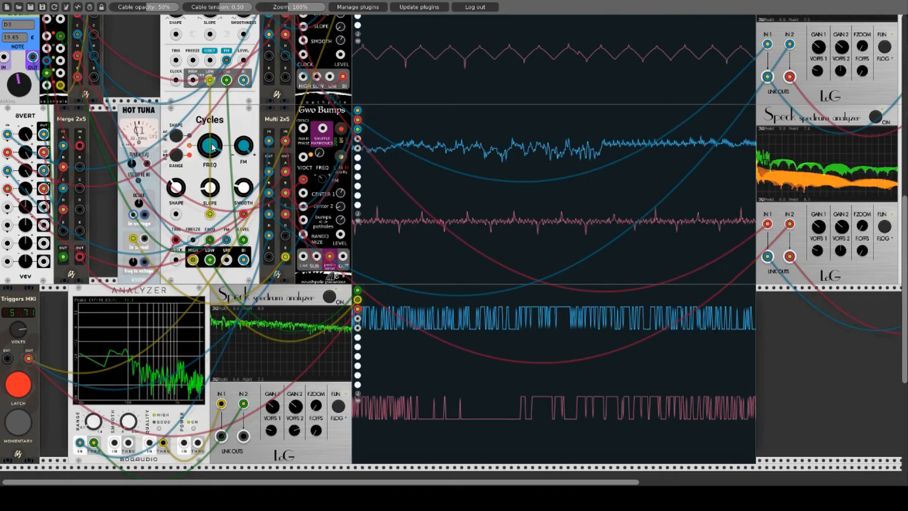
- Lower the FREQ knob of Cycles with its inputs patched to compare the scope traces and spectra
{"action": "left_click_drag", "start_coordinate": [212, 148], "coordinate": [212, 189]}
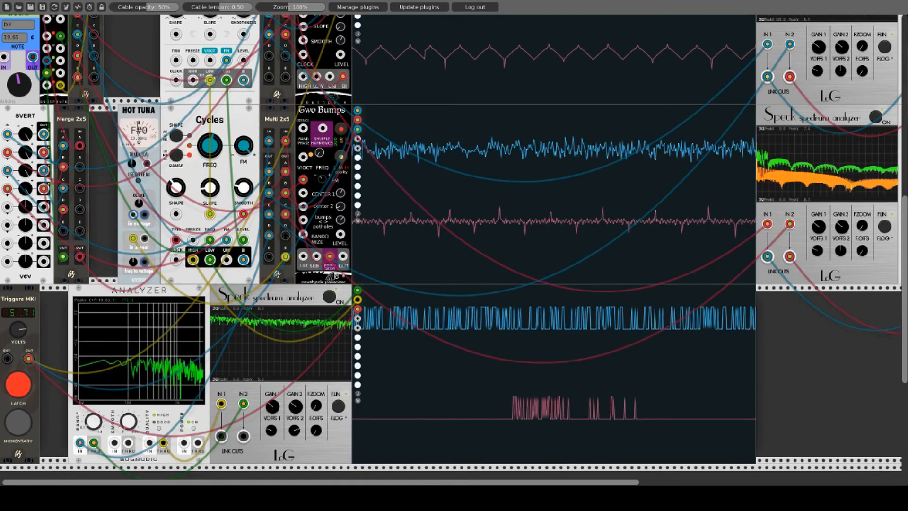
{"action": "left_click_drag", "start_coordinate": [211, 148], "coordinate": [212, 157]}
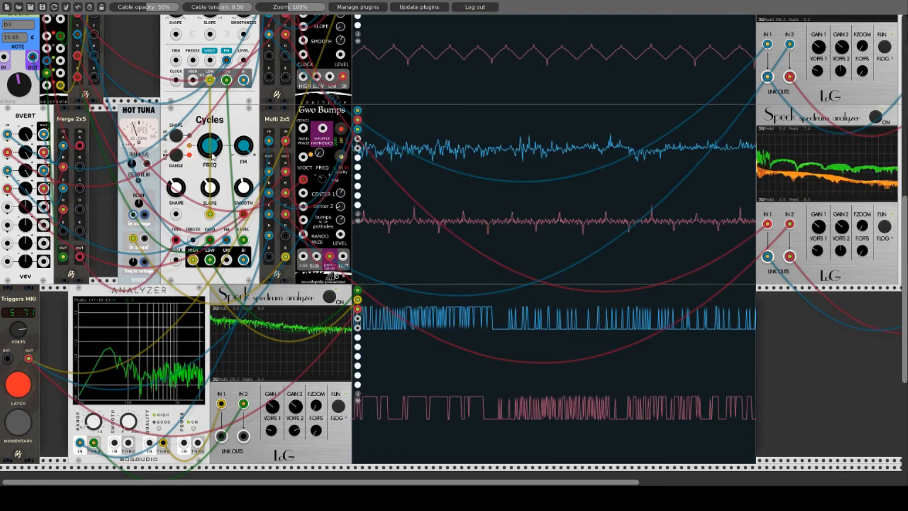
- Compare the traces of all the oscillators, then lower the SLOPE knob on the tidal modulator above Cycles
{"action": "scroll", "coordinate": [225, 164], "scroll_direction": "up", "scroll_amount": 3}
{"action": "scroll", "coordinate": [224, 164], "scroll_direction": "up", "scroll_amount": 1}
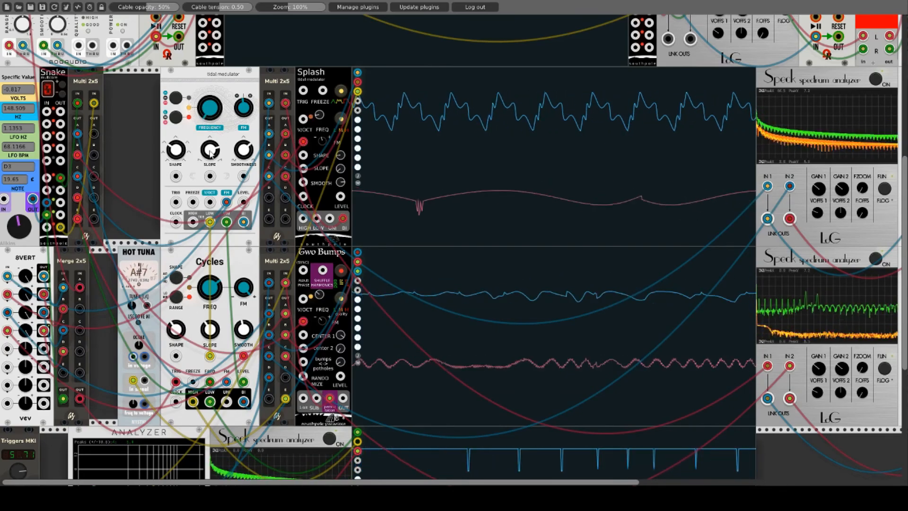
{"action": "scroll", "coordinate": [282, 281], "scroll_direction": "down", "scroll_amount": 8}
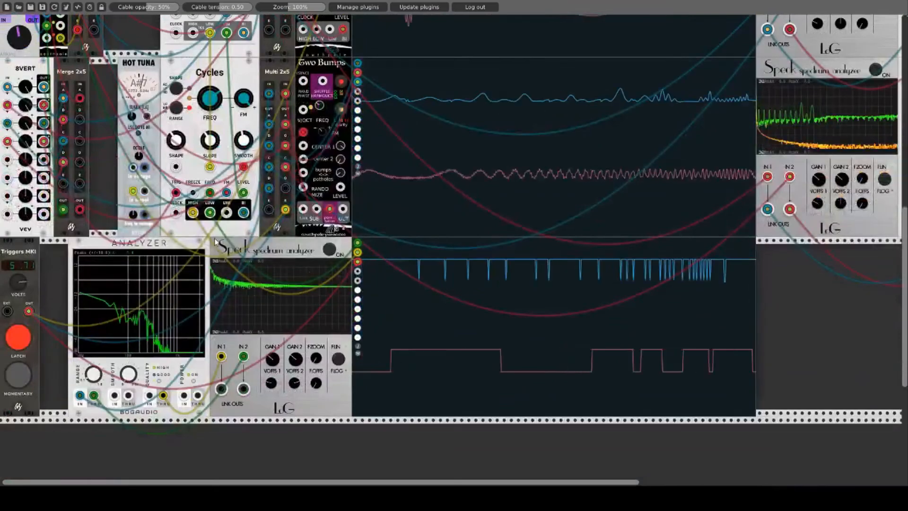
{"action": "scroll", "coordinate": [283, 278], "scroll_direction": "up", "scroll_amount": 5}
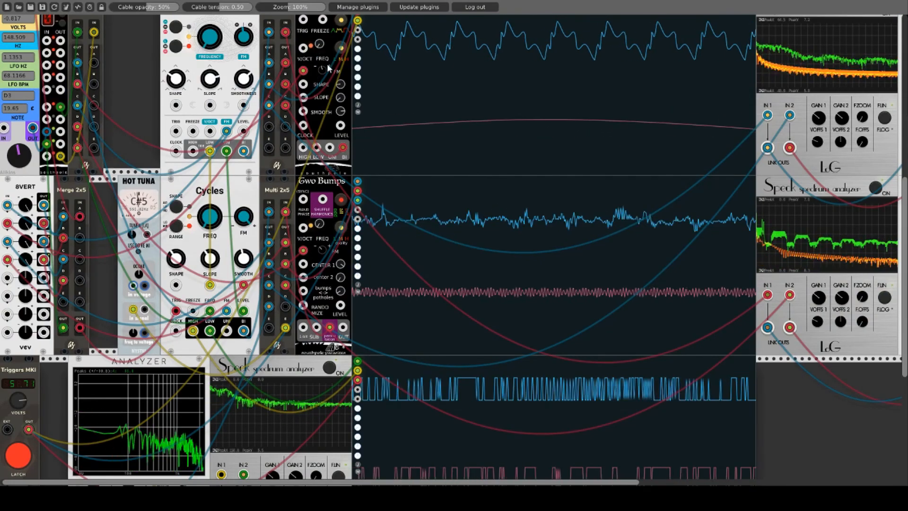
{"action": "scroll", "coordinate": [411, 401], "scroll_direction": "down", "scroll_amount": 5}
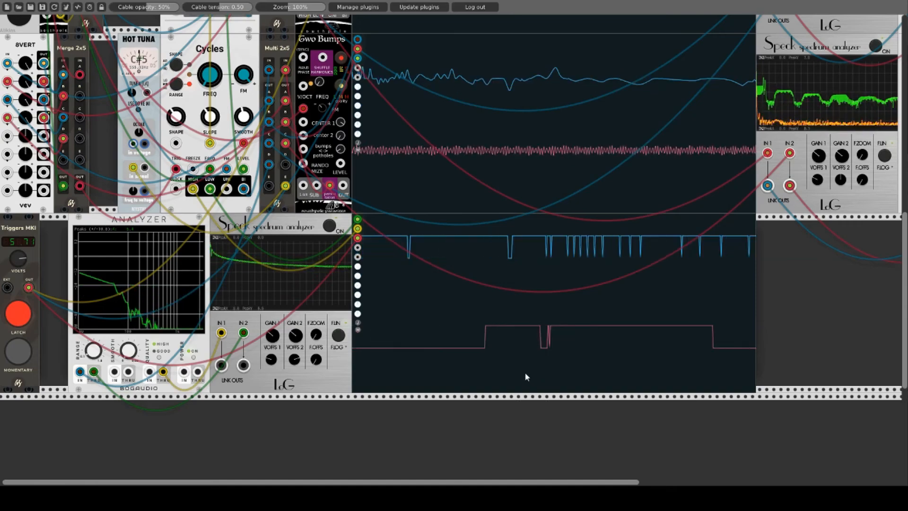
{"action": "scroll", "coordinate": [525, 374], "scroll_direction": "up", "scroll_amount": 10}
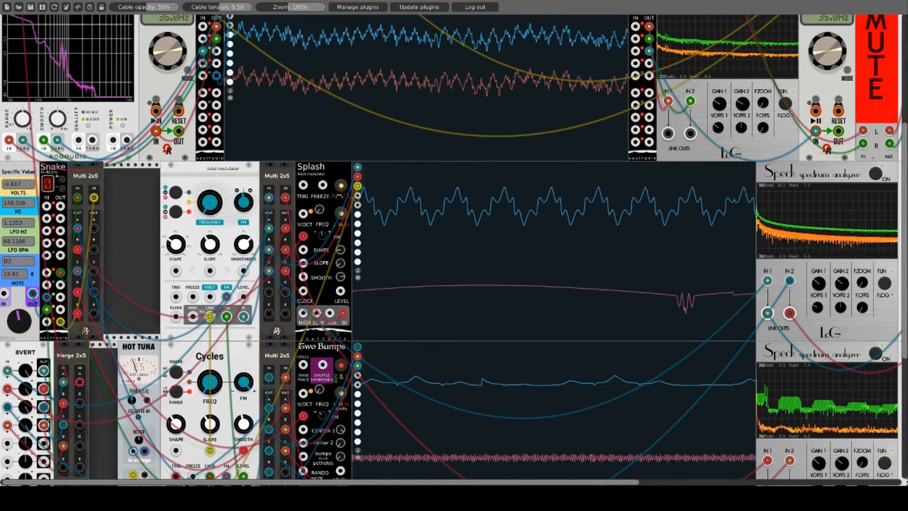
{"action": "left_click_drag", "start_coordinate": [209, 245], "coordinate": [210, 283]}
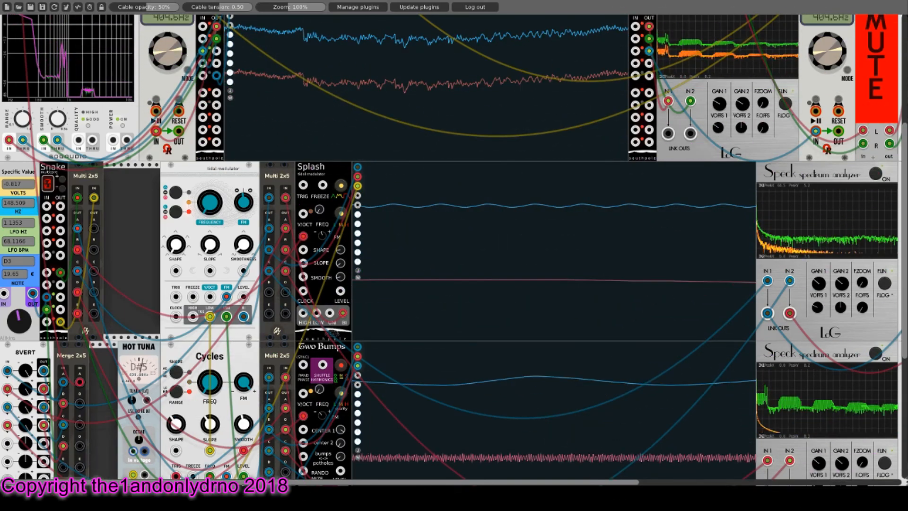
{"action": "scroll", "coordinate": [454, 249], "scroll_direction": "down", "scroll_amount": 6}
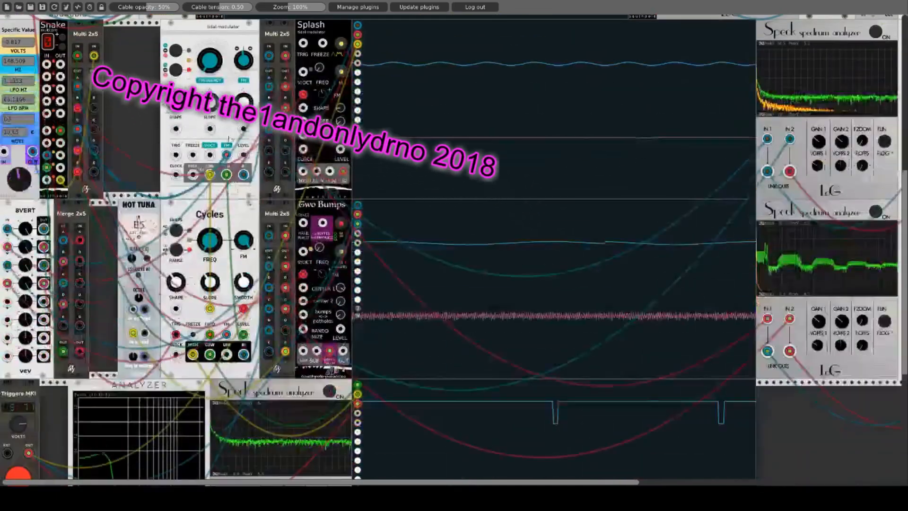